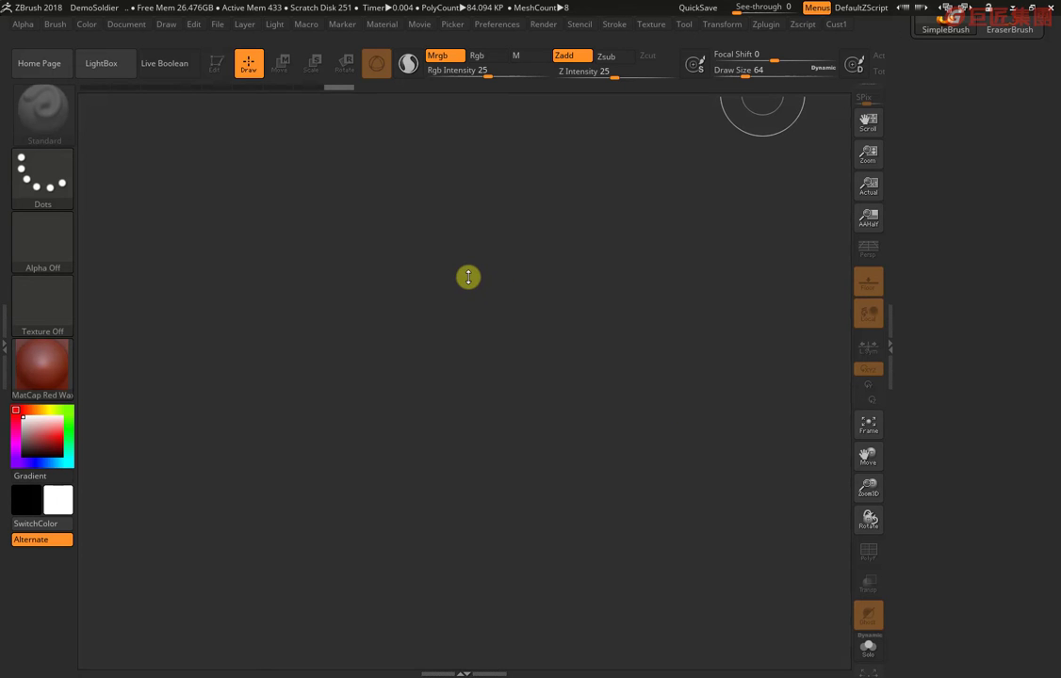
Load the DemoHeadFemale.ZPR sample project from LightBox and frame the bald head front-on.
left_click(112, 64)
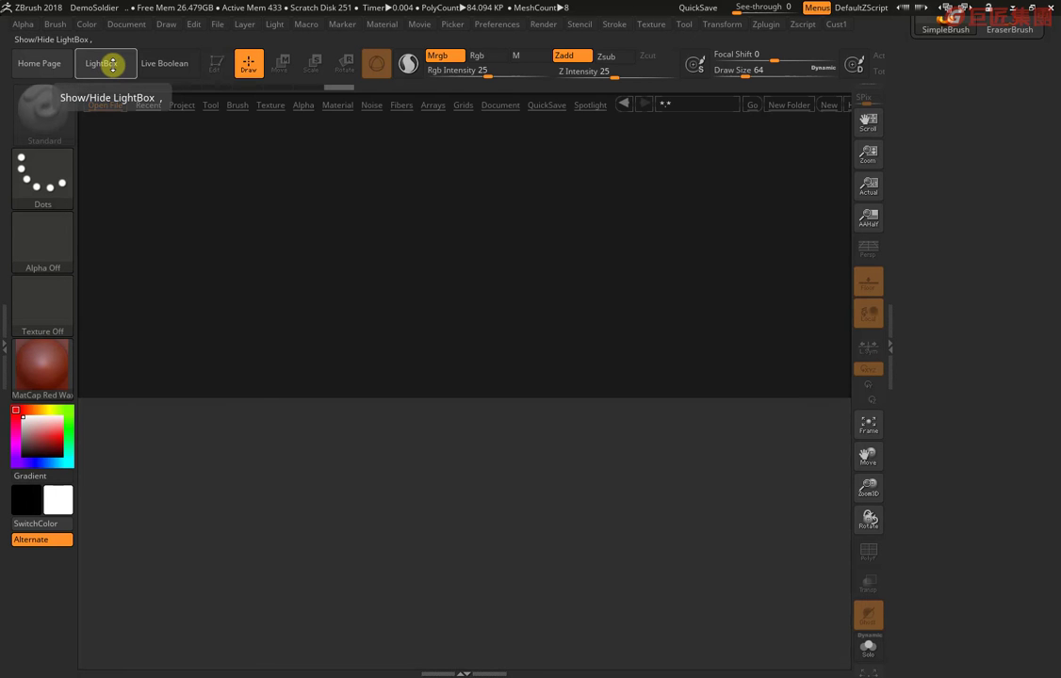
left_click(166, 107)
left_click(175, 105)
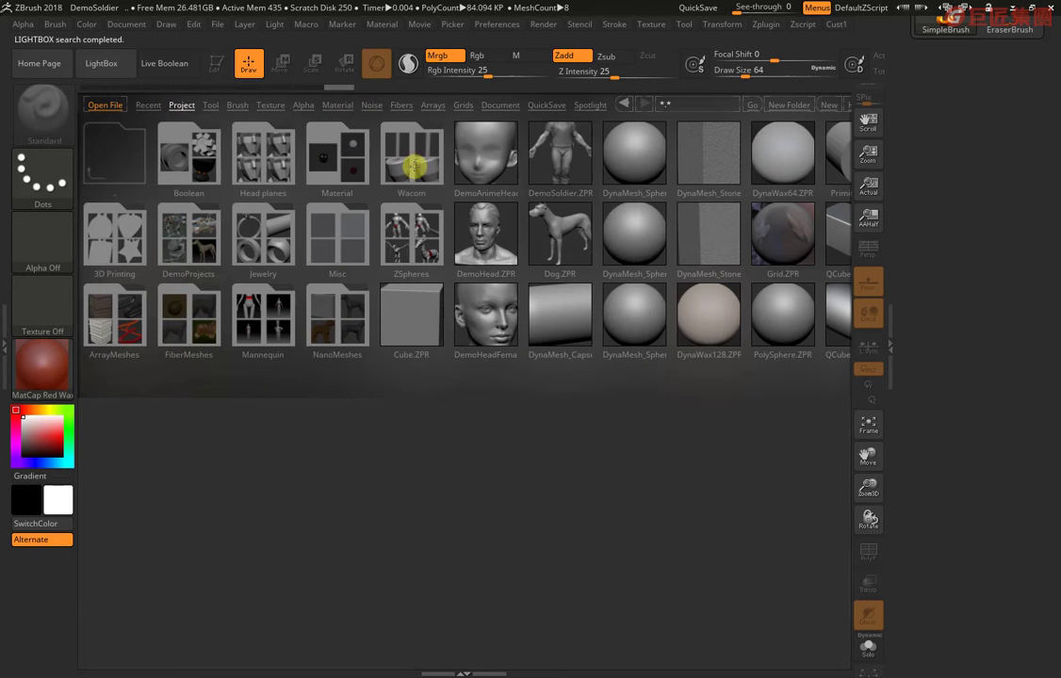
left_click(492, 303)
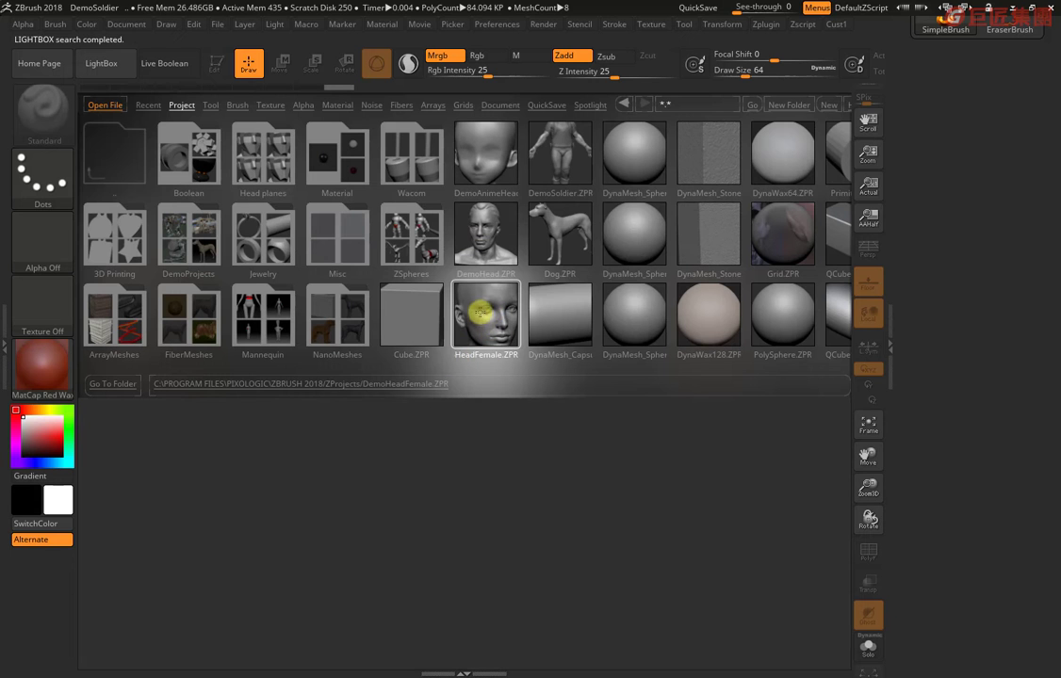
left_click_drag(575, 262, 565, 261)
mouse_move(613, 203)
left_mouse_down("alt")
mouse_move(633, 225)
mouse_move(663, 218)
left_mouse_up("alt")
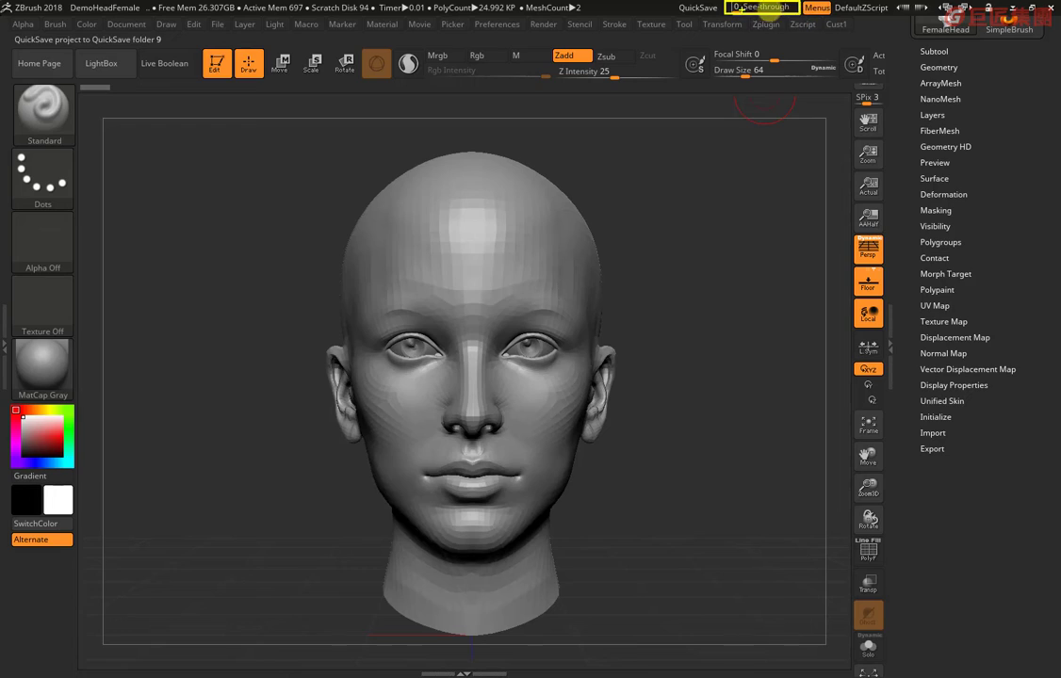
mouse_move(739, 10)
left_mouse_down()
mouse_move(817, 11)
mouse_move(693, 7)
left_mouse_up()
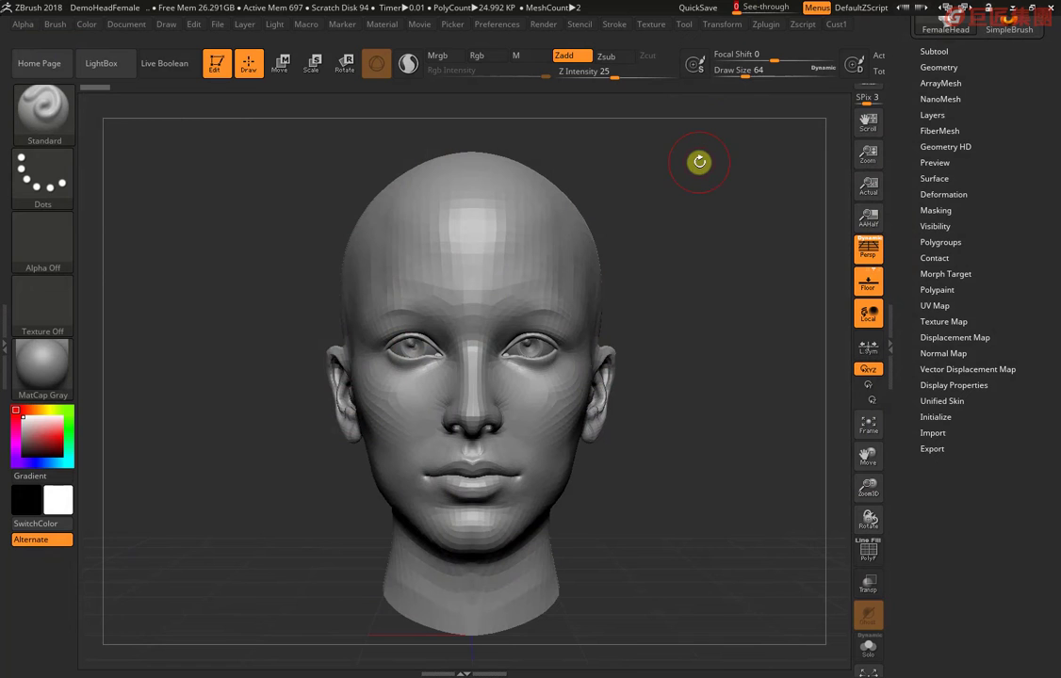
left_click_drag(610, 186, 656, 205)
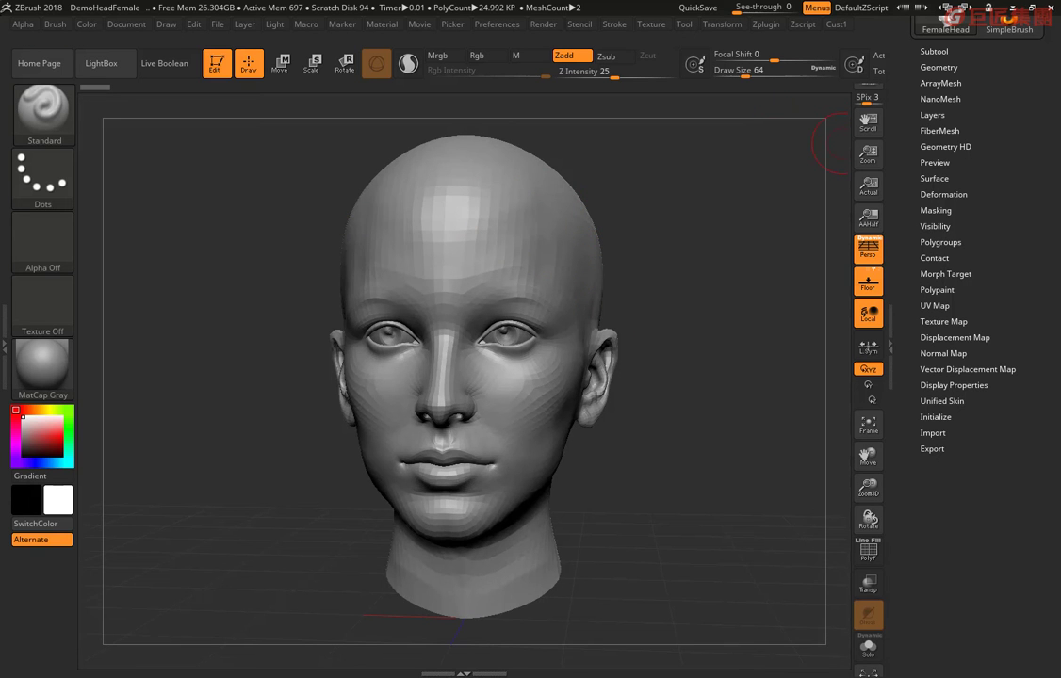
left_click_drag(835, 141, 792, 251)
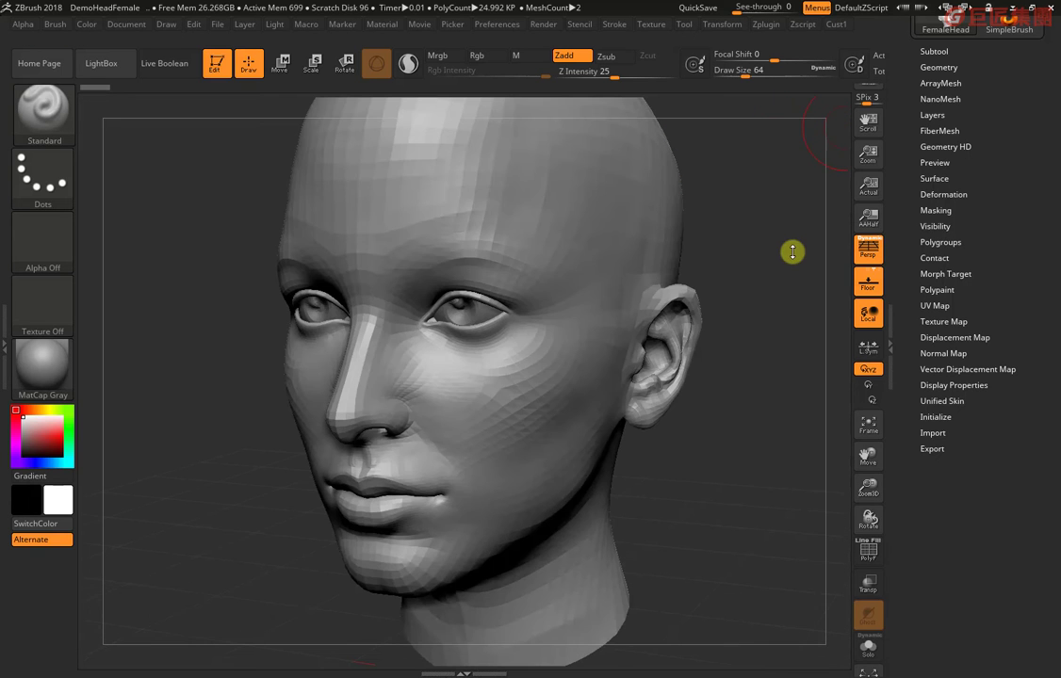
mouse_move(220, 272)
left_mouse_down()
mouse_move(208, 302)
mouse_move(116, 257)
left_mouse_up()
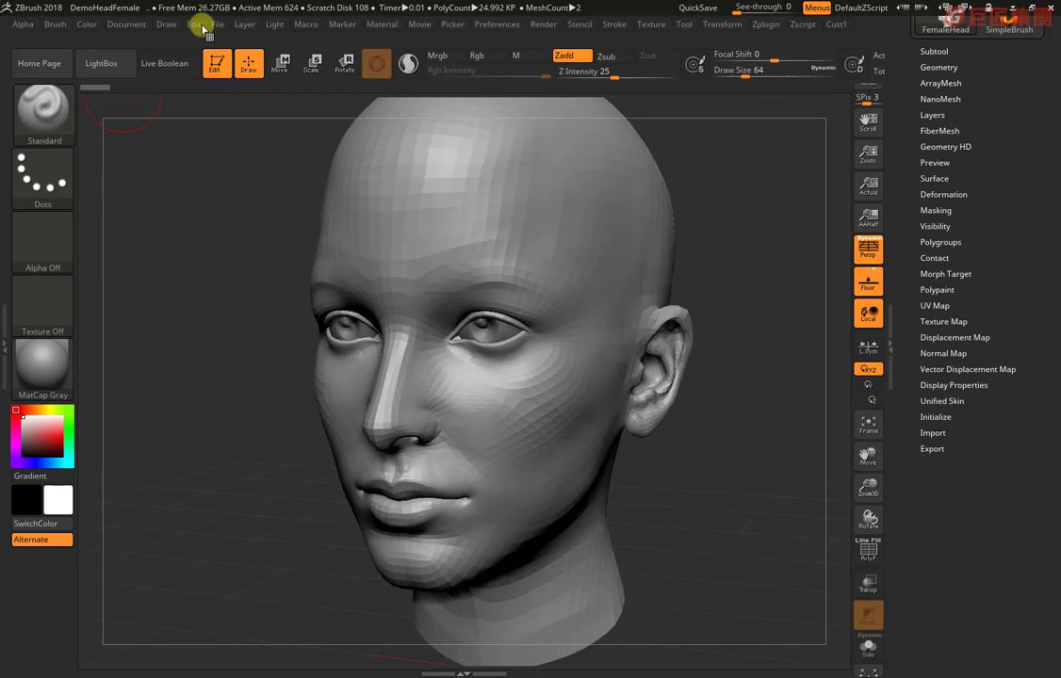
Open 臉部製作前後比較 from Desktop > ZB人臉範例, discarding changes to the current head.
left_click(218, 26)
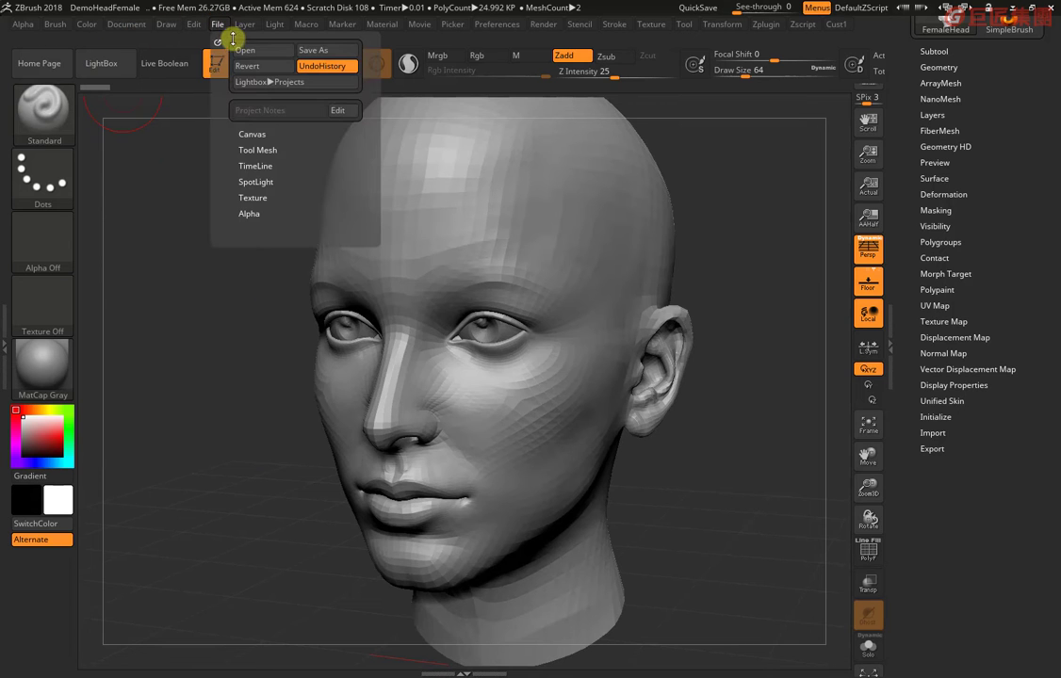
left_click(244, 52)
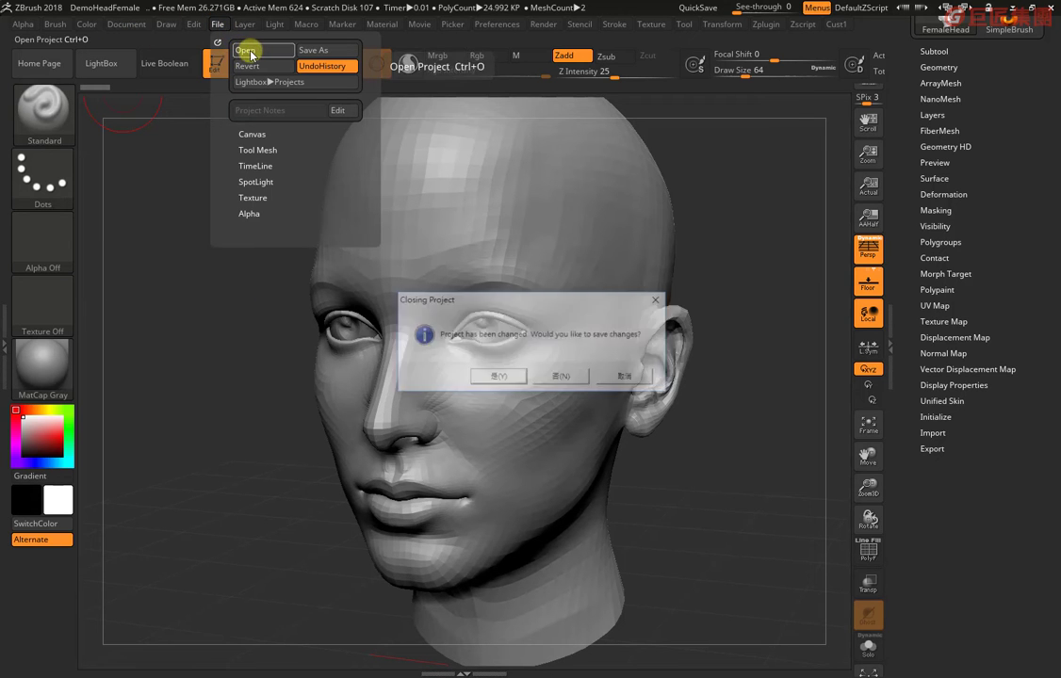
left_click(558, 378)
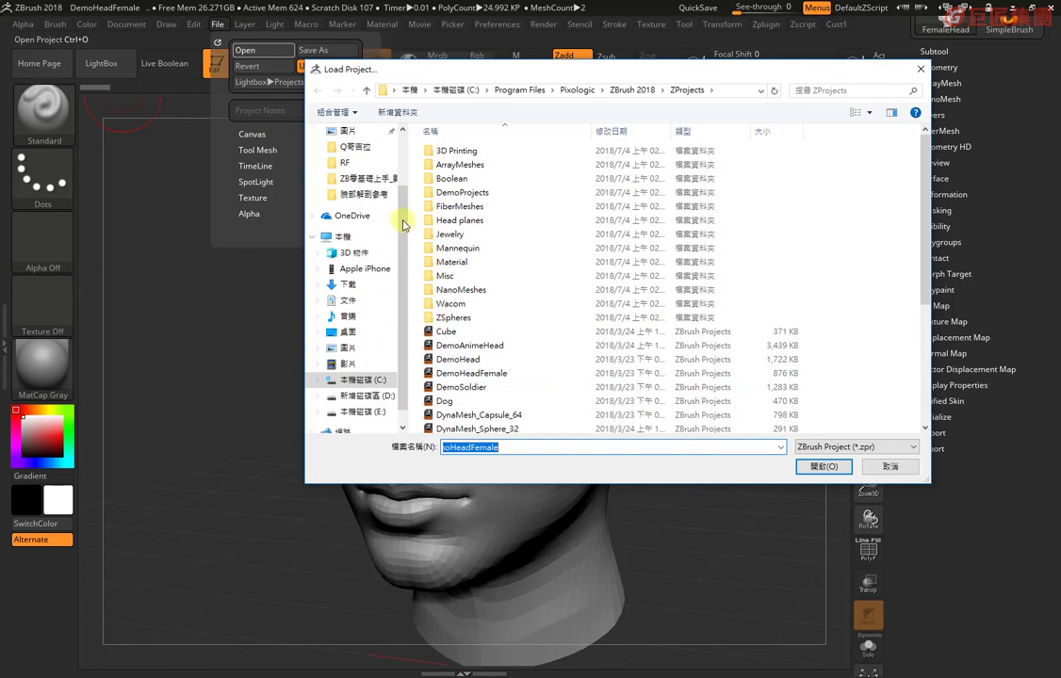
scroll(403, 235, "up", 3)
left_click(348, 158)
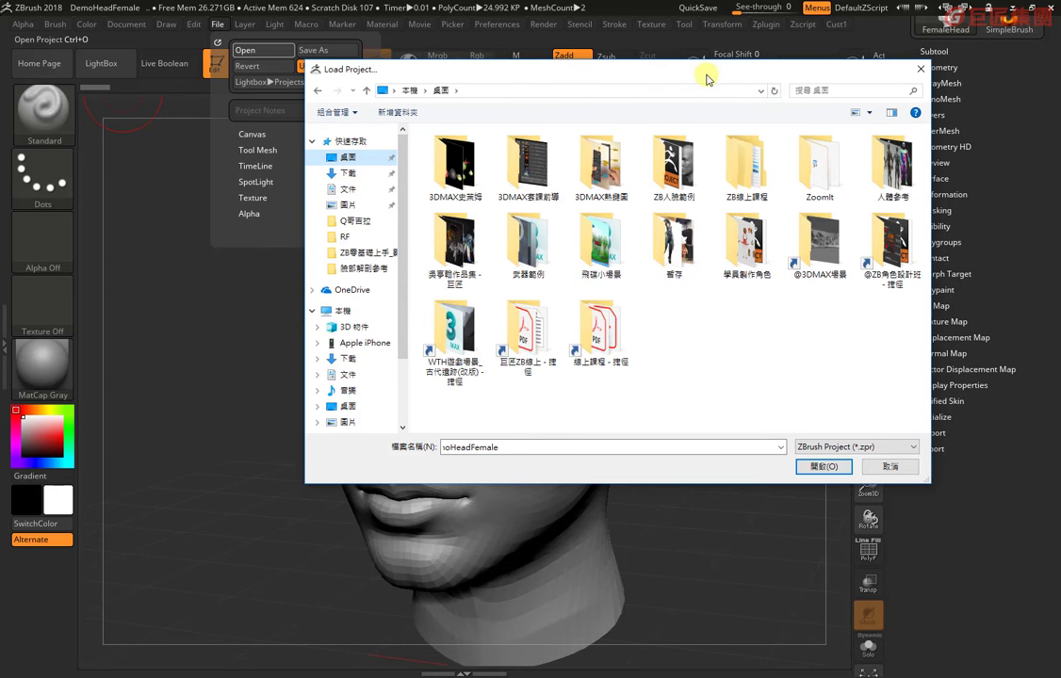
left_click_drag(706, 80, 655, 100)
double_click(621, 174)
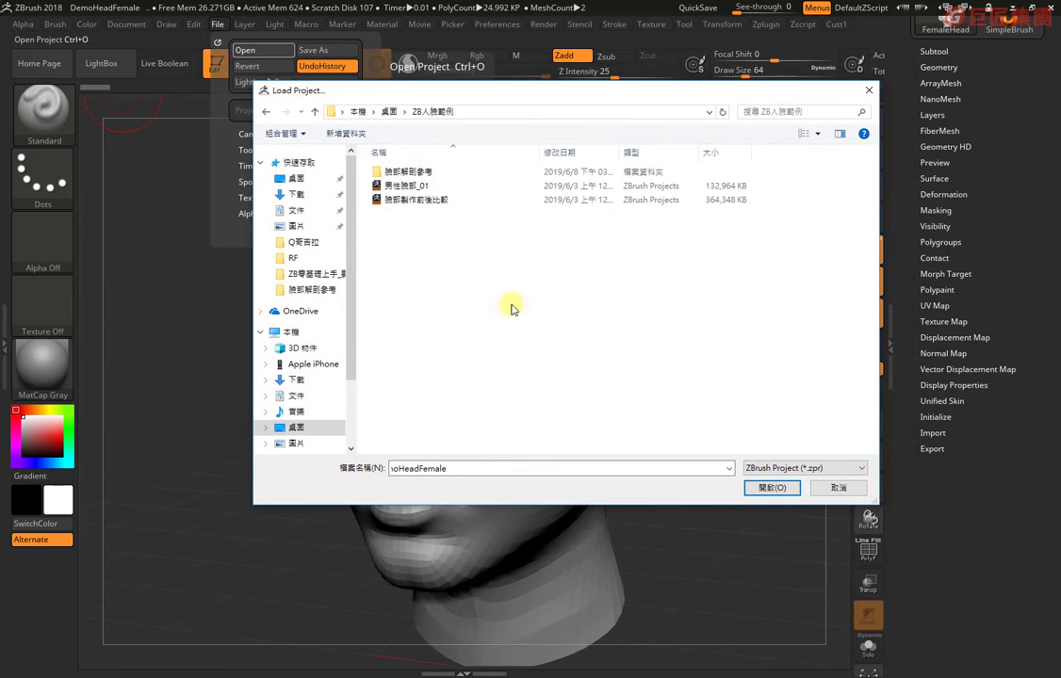
left_click(406, 186)
left_click(403, 207)
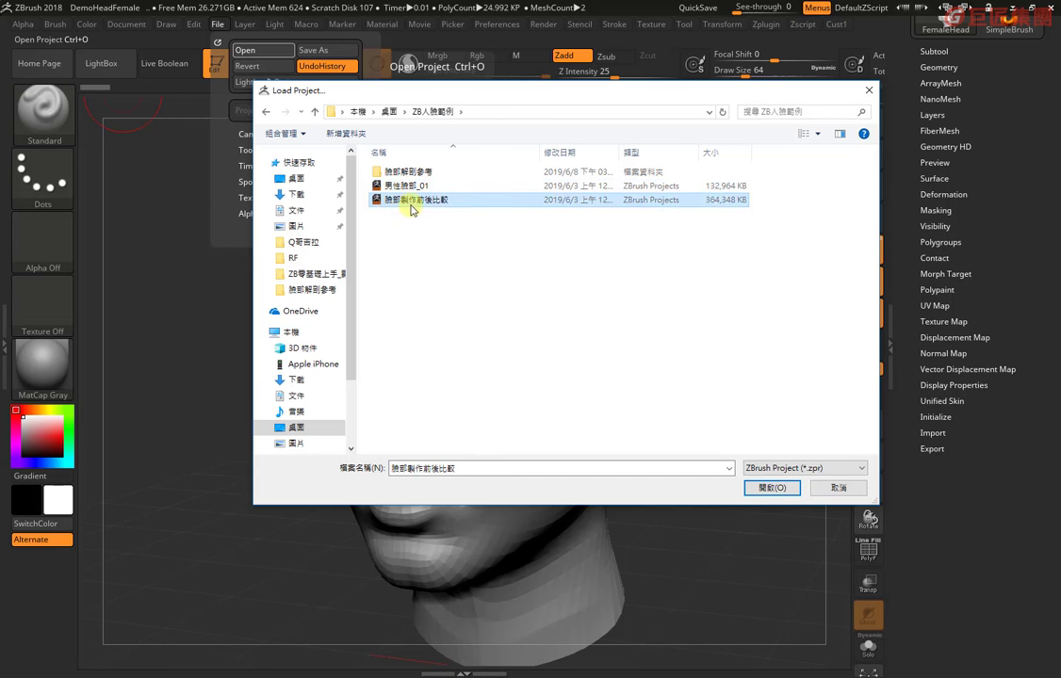
left_click(765, 488)
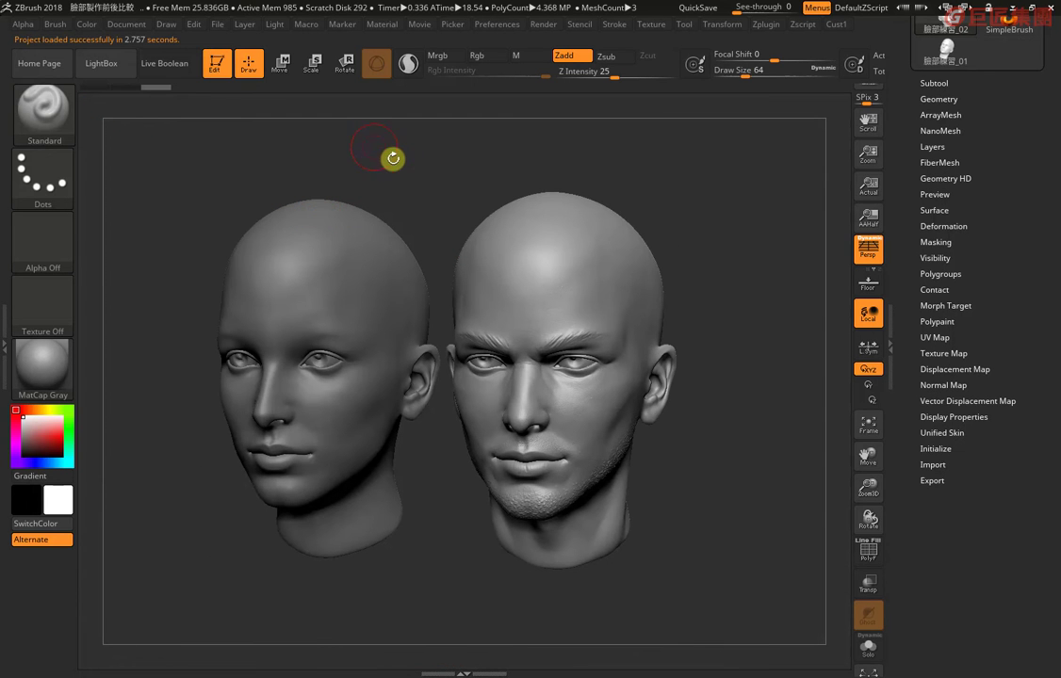
Orbit and zoom in to inspect the male head's face and ear.
mouse_move(405, 164)
left_mouse_down()
mouse_move(416, 171)
mouse_move(509, 542)
mouse_move(497, 445)
mouse_move(497, 461)
mouse_move(487, 448)
mouse_move(502, 466)
mouse_move(440, 479)
mouse_move(272, 569)
left_mouse_up()
mouse_move(182, 583)
left_mouse_down()
mouse_move(431, 512)
mouse_move(460, 532)
mouse_move(347, 467)
left_mouse_up()
mouse_move(699, 357)
left_mouse_down("alt")
mouse_move(627, 432)
mouse_move(795, 474)
mouse_move(676, 469)
mouse_move(722, 474)
mouse_move(756, 225)
mouse_move(715, 209)
mouse_move(620, 301)
left_mouse_up("alt")
mouse_move(715, 508)
left_mouse_down()
mouse_move(703, 524)
mouse_move(666, 272)
left_mouse_up()
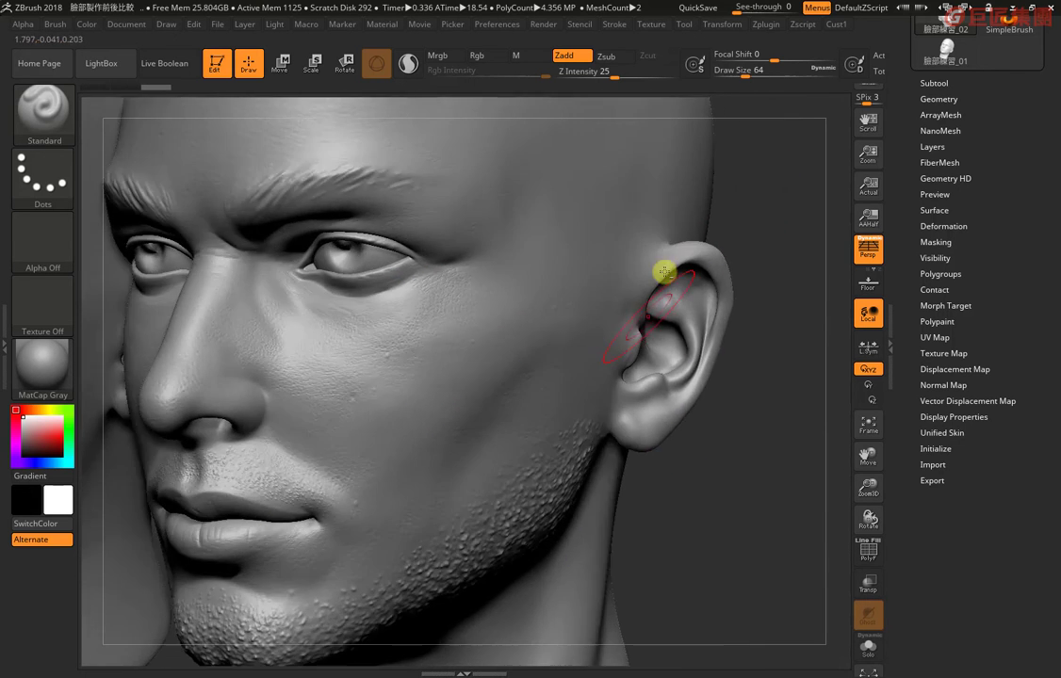
left_click_drag(756, 188, 769, 217)
Zoom back out to both heads and bring up the LightBox sample-project browser.
mouse_move(431, 112)
left_mouse_down()
mouse_move(407, 147)
mouse_move(415, 202)
left_mouse_up()
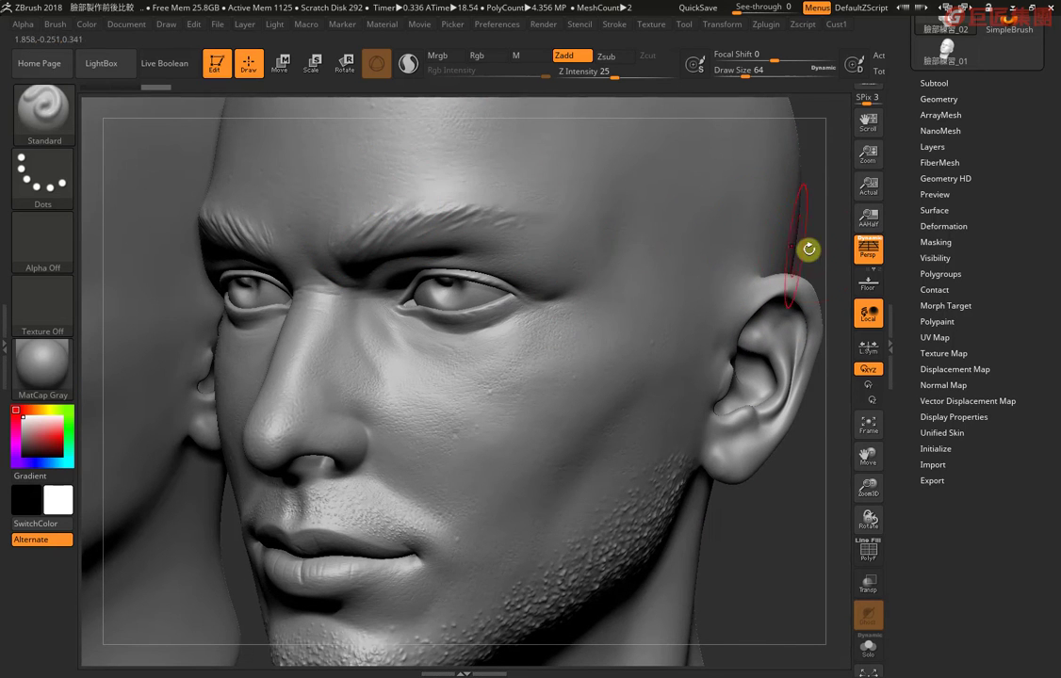
left_click_drag(809, 249, 640, 219)
mouse_move(662, 513)
left_mouse_down()
mouse_move(691, 384)
mouse_move(748, 433)
mouse_move(757, 463)
mouse_move(644, 427)
mouse_move(509, 319)
mouse_move(625, 454)
mouse_move(646, 454)
mouse_move(640, 432)
mouse_move(672, 339)
mouse_move(770, 305)
mouse_move(394, 171)
left_mouse_up()
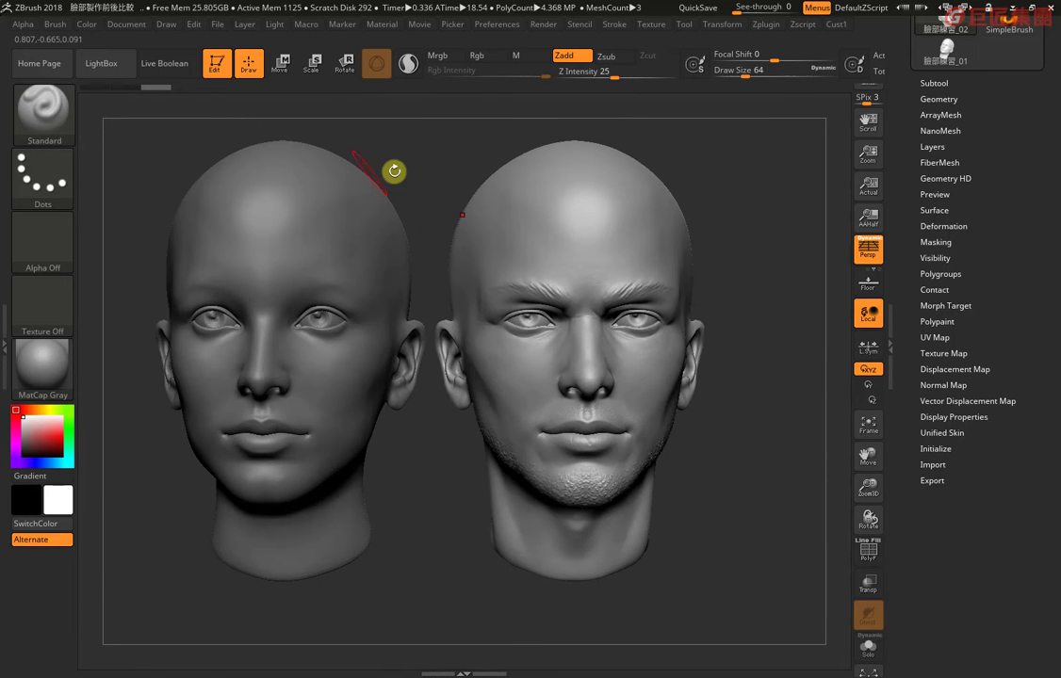
left_click(106, 63)
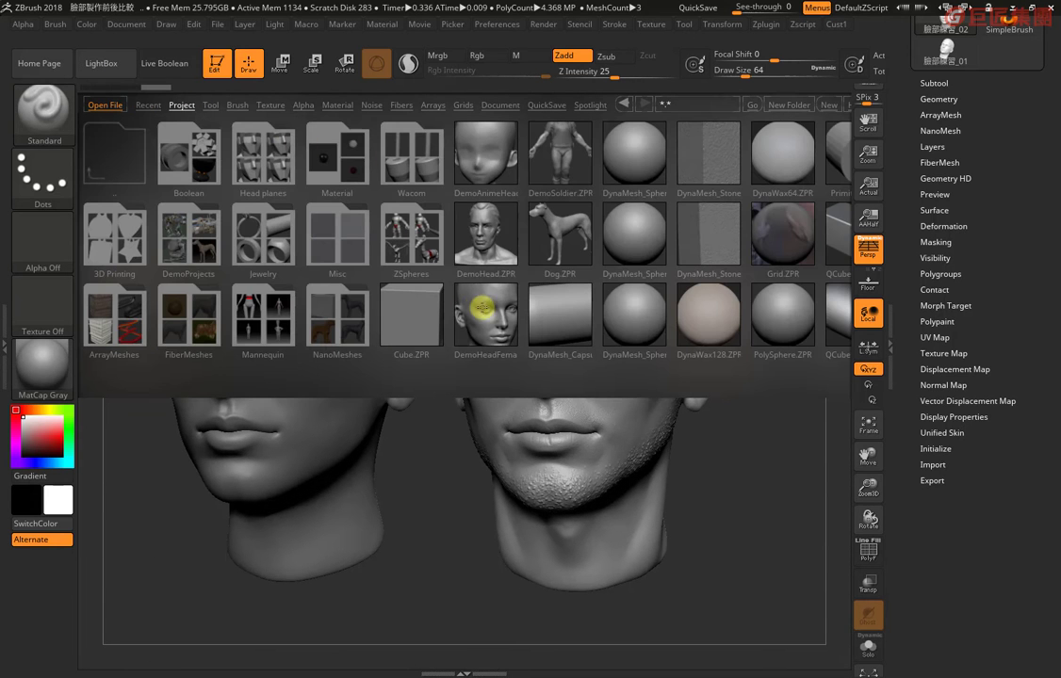
Reopen DemoHeadFemale without saving the comparison project and view it front-on.
double_click(487, 317)
left_click(558, 374)
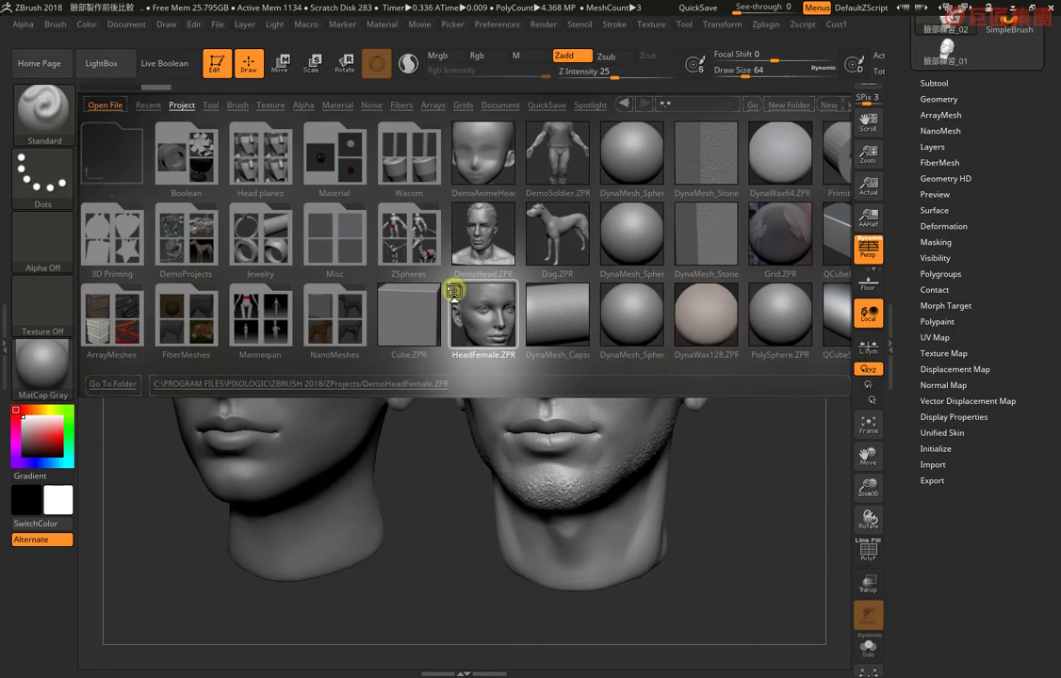
mouse_move(527, 292)
left_mouse_down()
mouse_move(582, 321)
mouse_move(612, 293)
mouse_move(665, 322)
mouse_move(693, 273)
mouse_move(505, 280)
left_mouse_up()
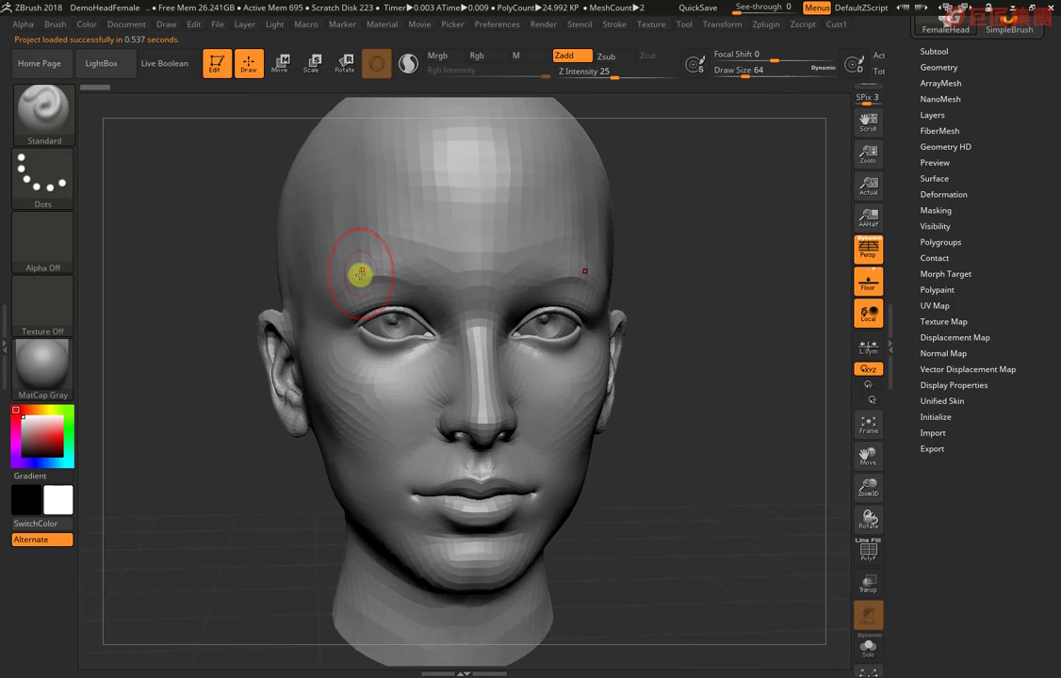
Show the sculpting brush list filtered to brushes starting with M.
mouse_move(741, 9)
left_mouse_down()
mouse_move(753, 7)
mouse_move(730, 5)
left_mouse_up()
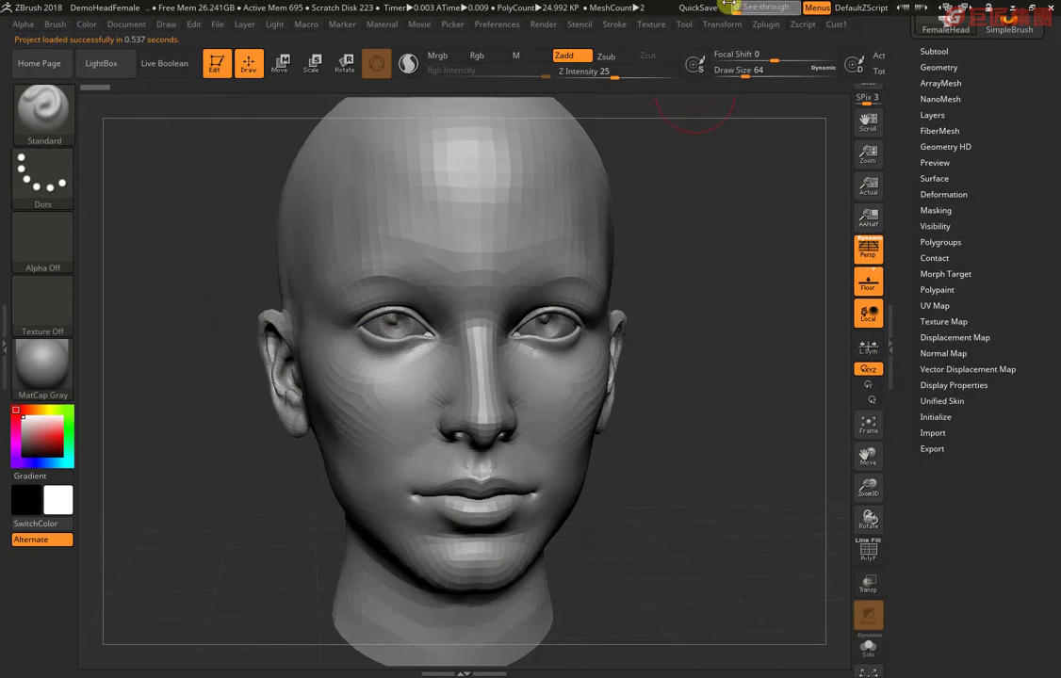
mouse_move(172, 253)
left_mouse_down()
mouse_move(192, 214)
mouse_move(155, 215)
left_mouse_up()
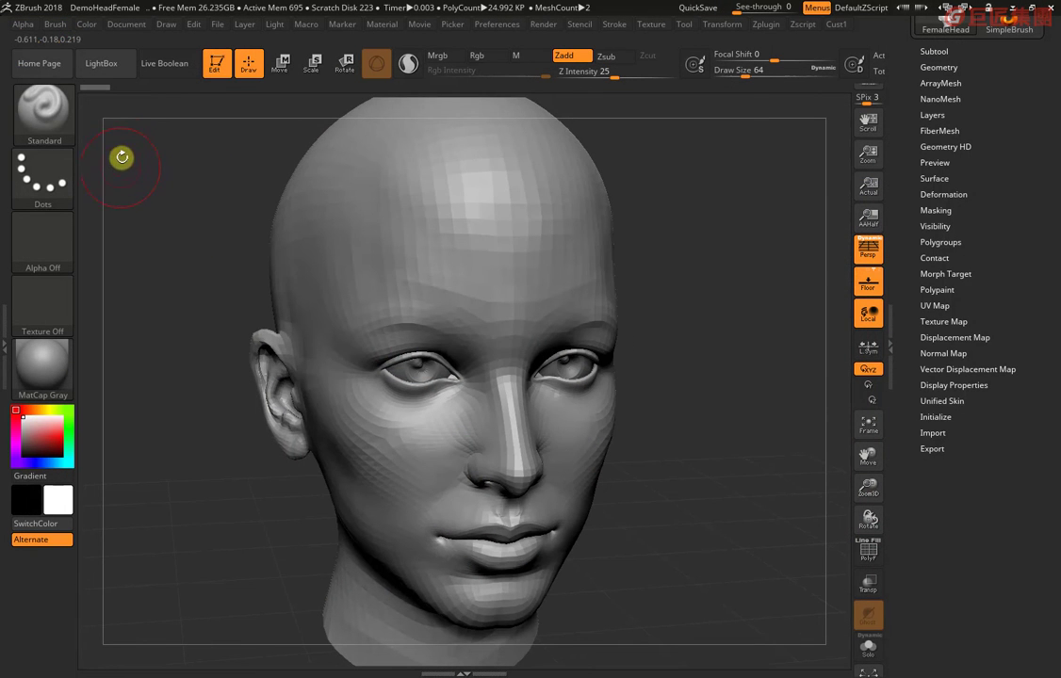
left_click(48, 102)
key("m")
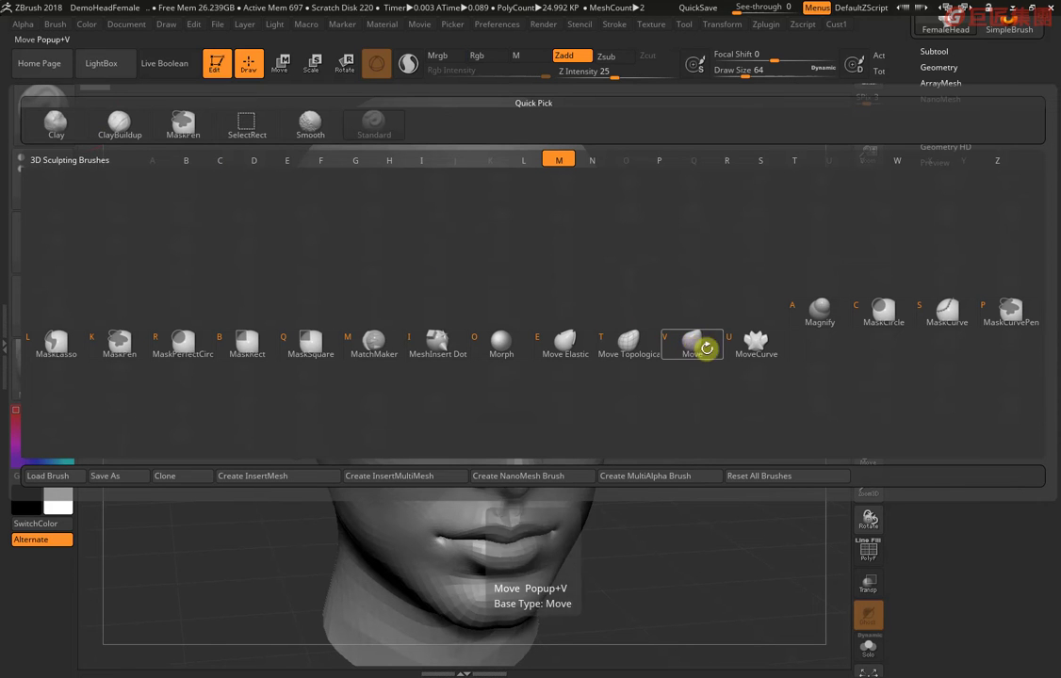
Select the Move brush and raise its Draw Size from 64 toward 120.
left_click(695, 351)
left_click(49, 80)
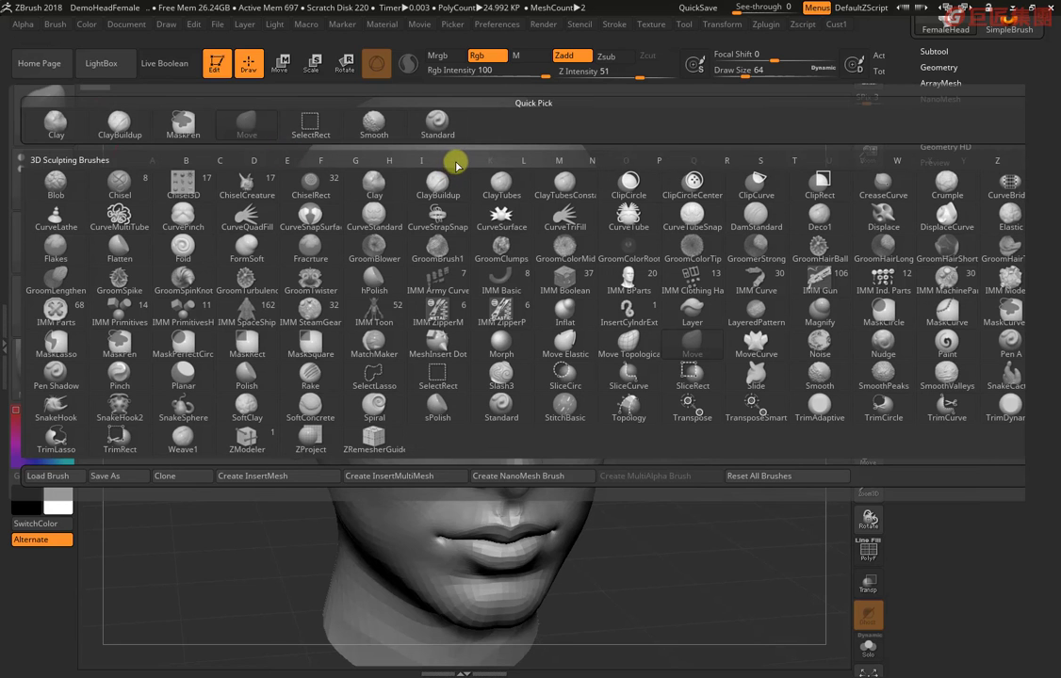
key("m")
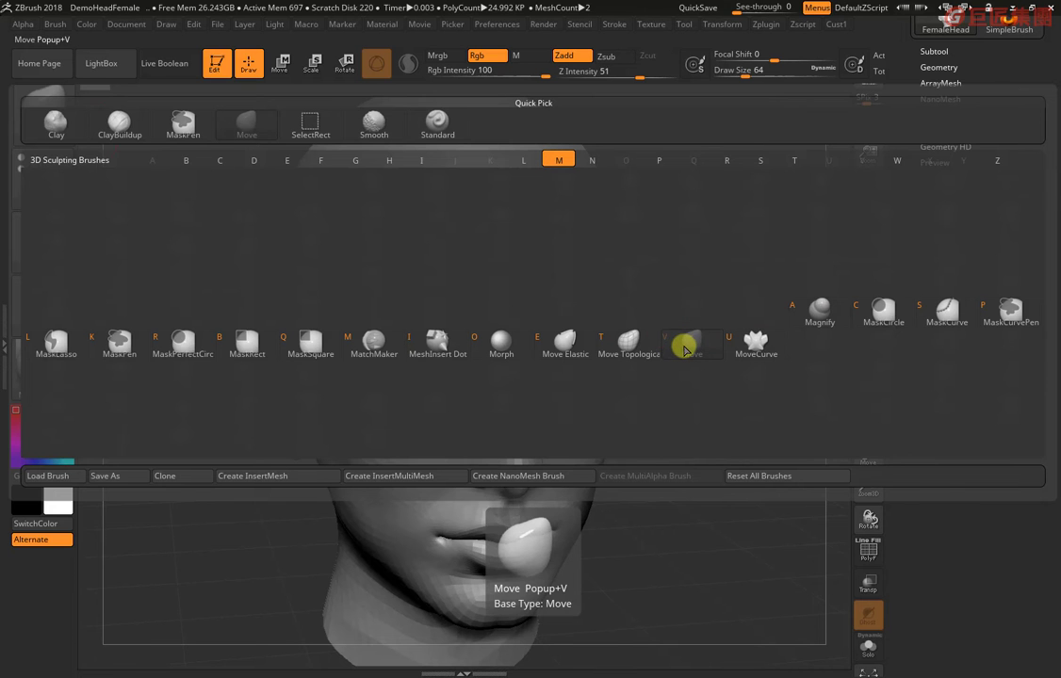
left_click(684, 349)
left_click_drag(627, 299, 503, 278)
key("space")
left_click_drag(412, 279, 433, 280)
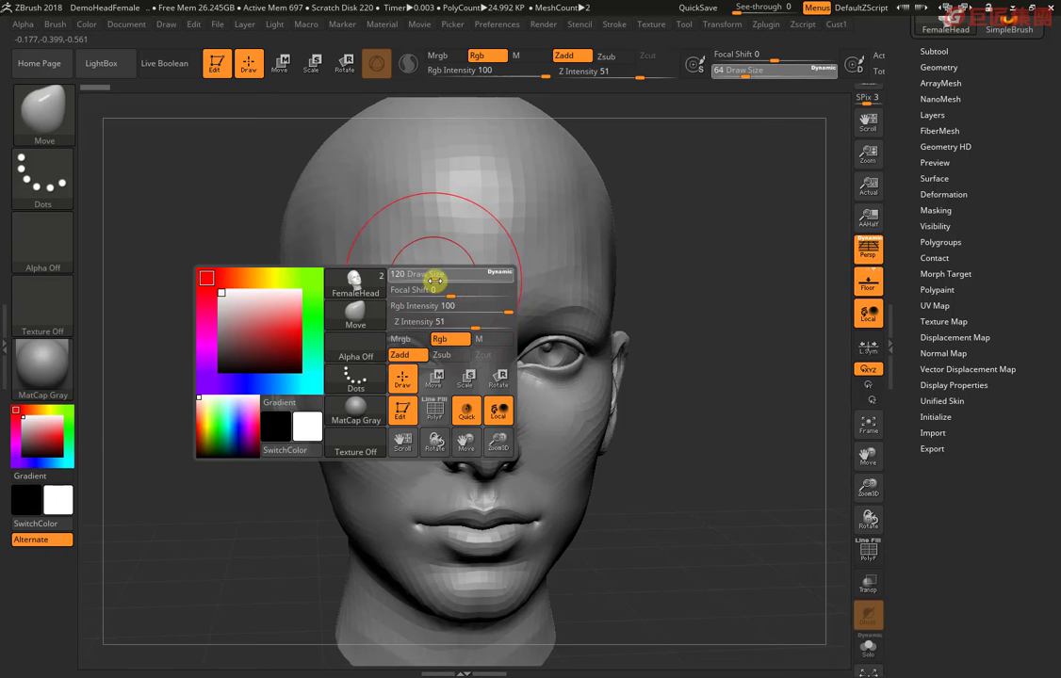
Drop Draw Size to about 44 and orbit the head between profile and front views.
left_click_drag(657, 299, 646, 265)
key("space")
left_click_drag(433, 231, 426, 240)
left_click_drag(639, 261, 706, 266, "alt")
mouse_move(726, 334)
left_mouse_down()
mouse_move(792, 337)
mouse_move(475, 239)
left_mouse_up()
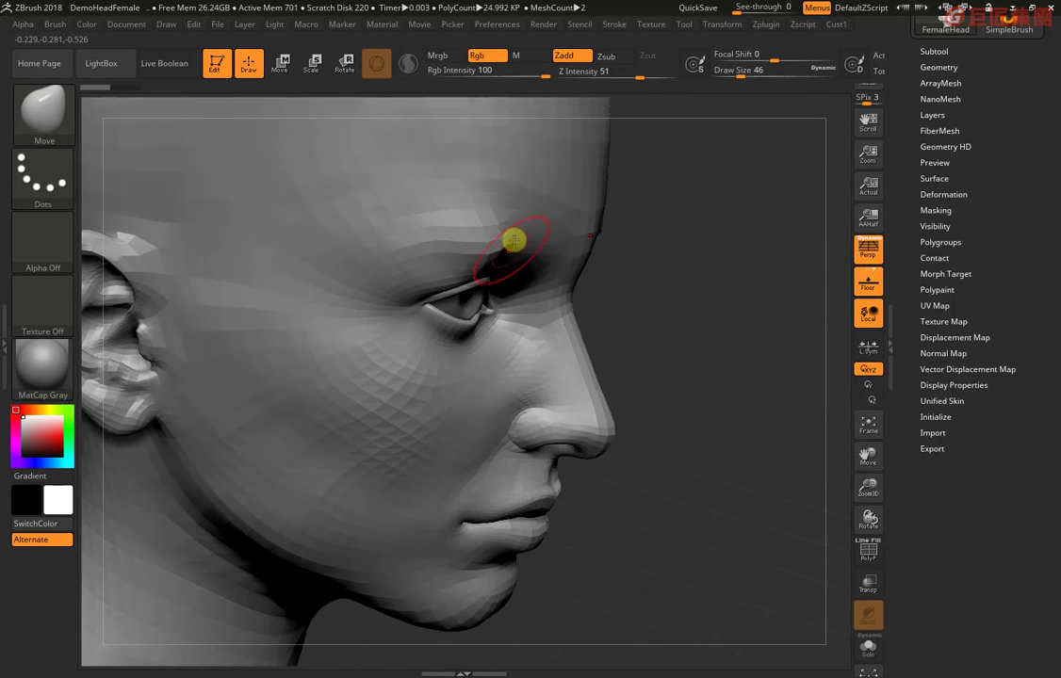
mouse_move(603, 257)
left_mouse_down()
mouse_move(632, 348)
mouse_move(620, 249)
mouse_move(703, 277)
left_mouse_up()
key("ctrl")
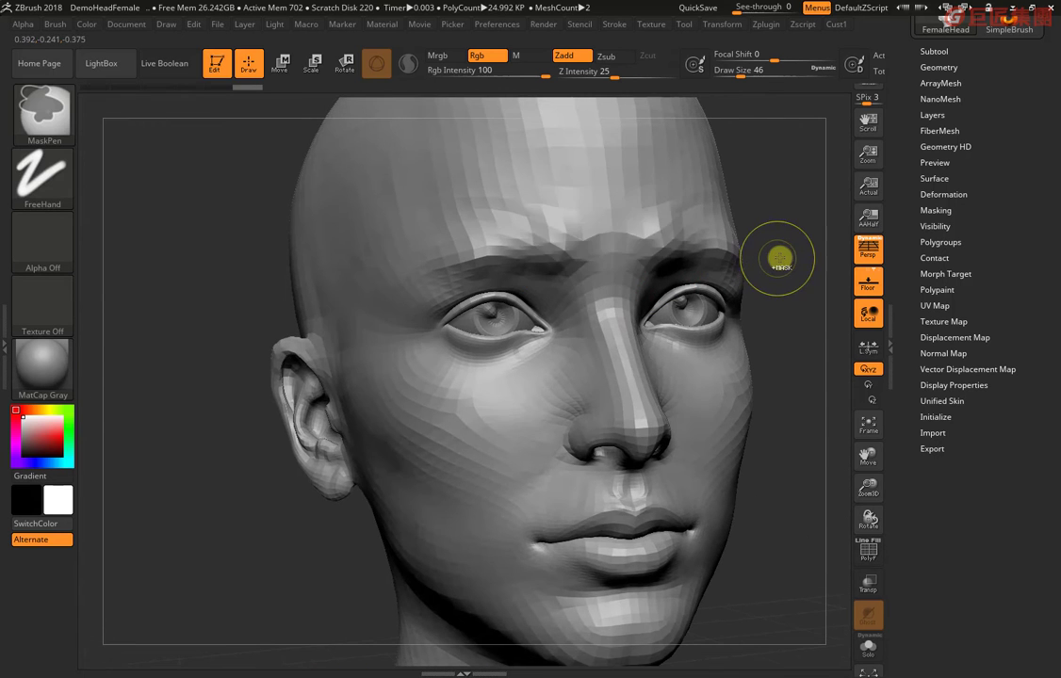
mouse_move(787, 217)
left_mouse_down()
mouse_move(710, 220)
mouse_move(668, 242)
mouse_move(688, 251)
mouse_move(566, 246)
left_mouse_up()
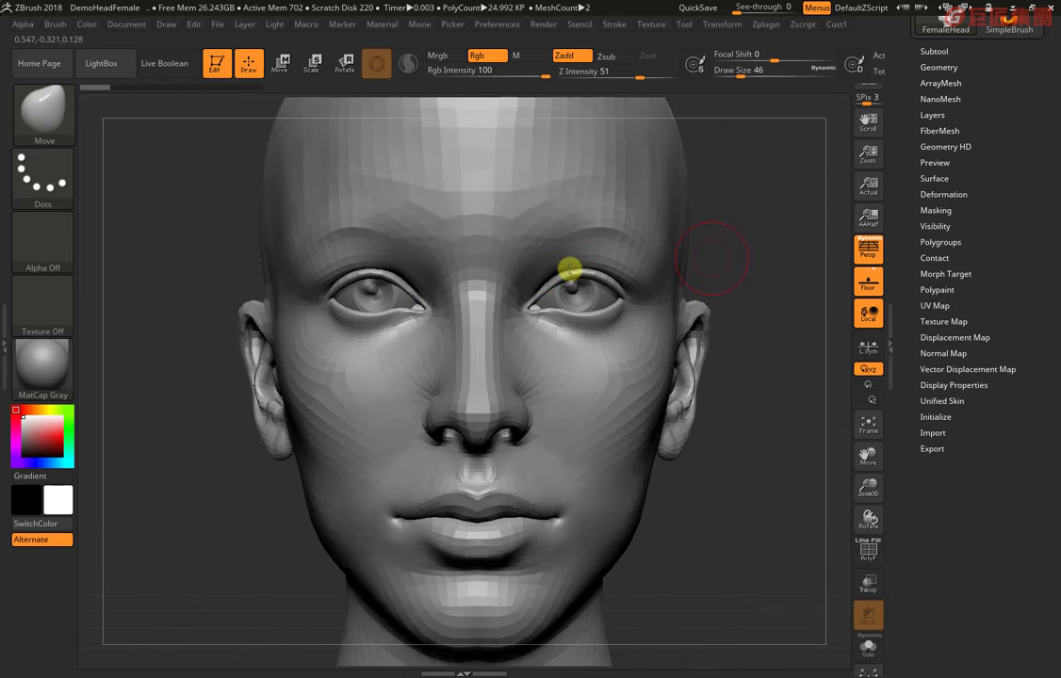
left_click_drag(744, 247, 679, 251)
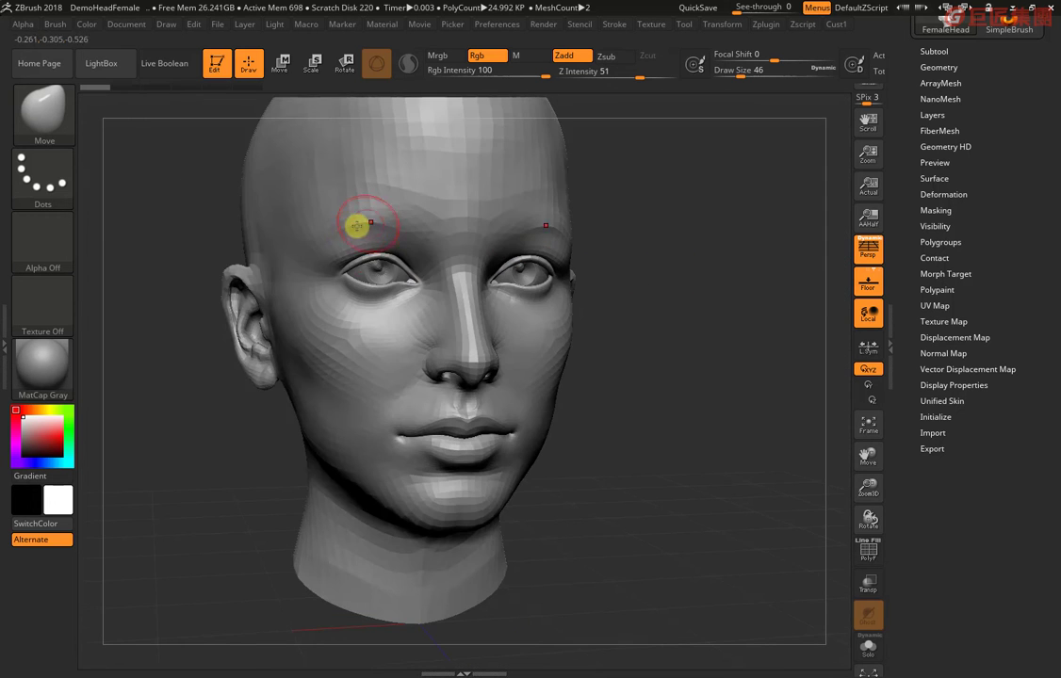
Raise the Move brush Draw Size from 46 to 116 for sculpting the cheeks.
key("space")
left_click_drag(358, 235, 386, 237)
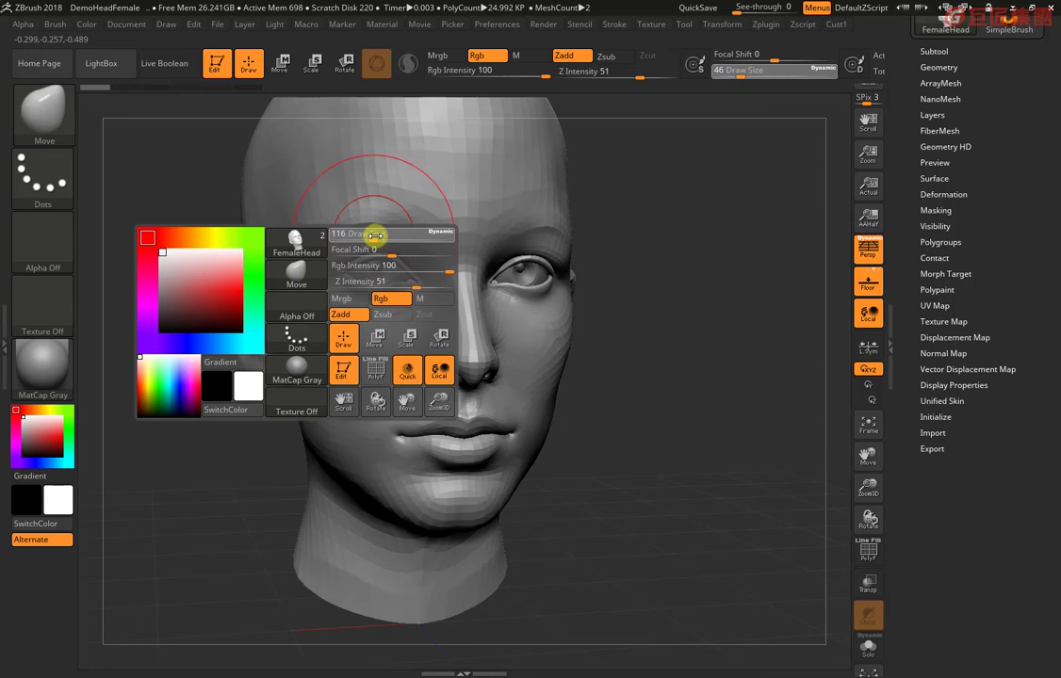
left_click_drag(613, 368, 590, 379)
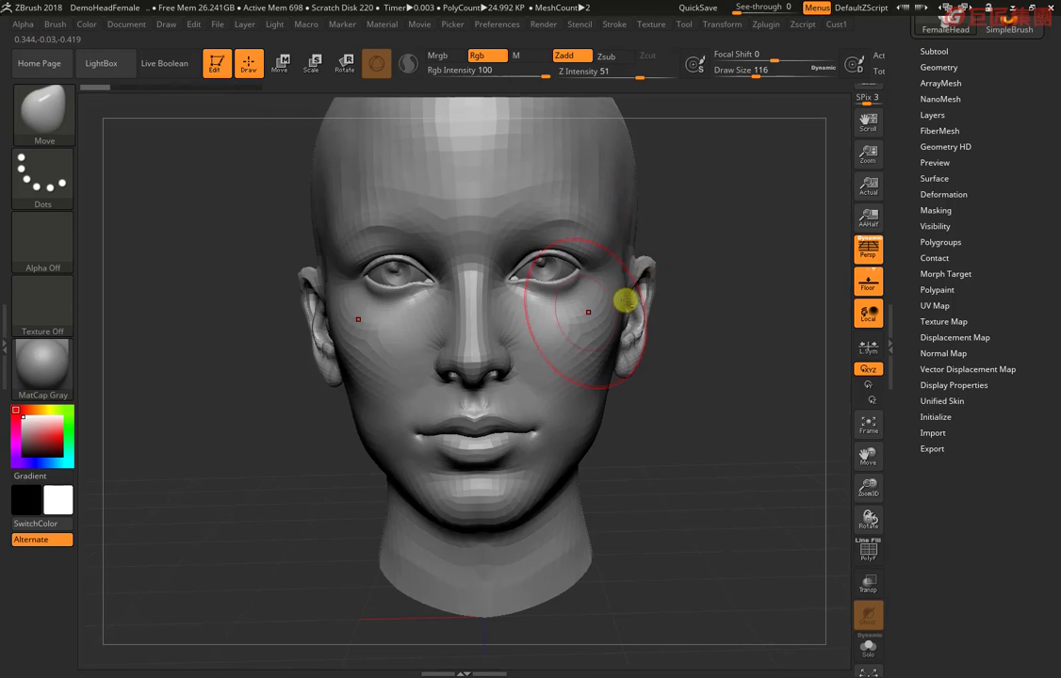
mouse_move(682, 253)
left_mouse_down()
mouse_move(689, 263)
mouse_move(334, 315)
mouse_move(312, 286)
mouse_move(338, 301)
mouse_move(324, 280)
mouse_move(355, 277)
left_mouse_up()
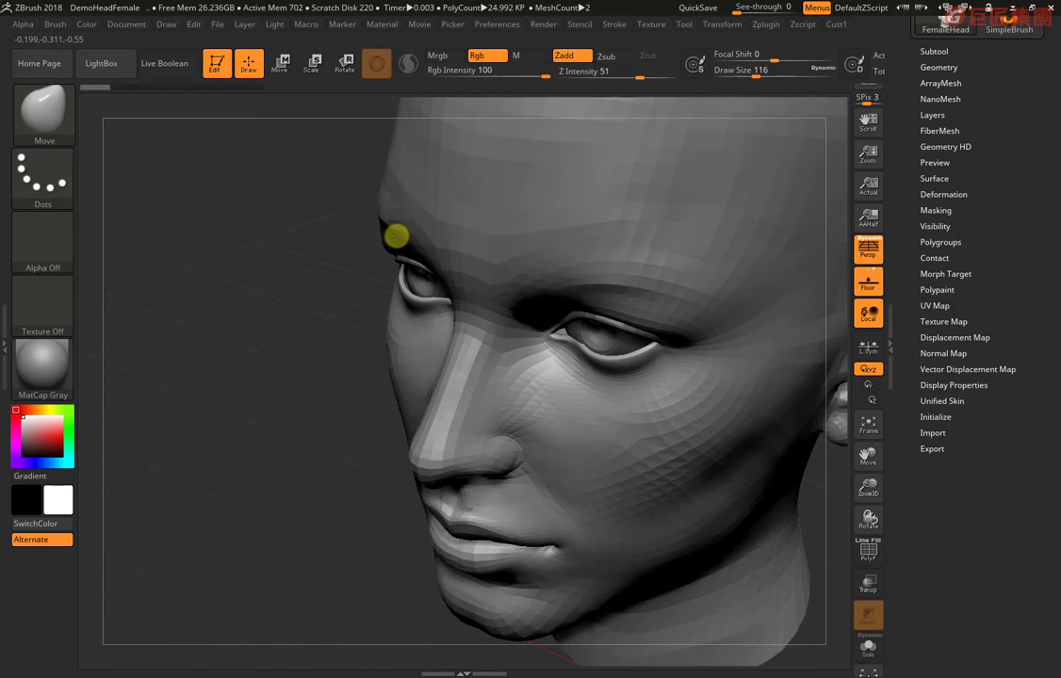
Lower Draw Size to 87 and pull the nose bridge straighter in side profile.
mouse_move(344, 259)
left_mouse_down()
mouse_move(339, 249)
mouse_move(329, 256)
mouse_move(370, 250)
left_mouse_up()
mouse_move(315, 239)
left_mouse_down()
mouse_move(382, 194)
mouse_move(476, 251)
mouse_move(546, 357)
mouse_move(569, 335)
mouse_move(562, 388)
mouse_move(468, 258)
left_mouse_up()
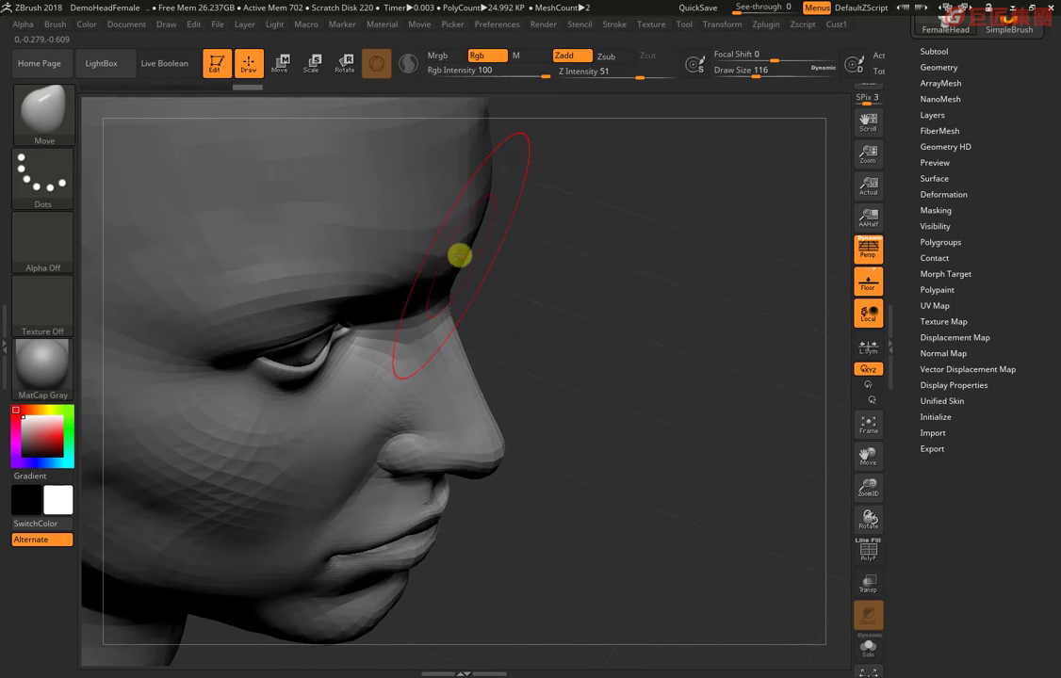
mouse_move(536, 326)
left_mouse_down()
mouse_move(548, 275)
mouse_move(478, 313)
mouse_move(457, 303)
left_mouse_up()
key("space")
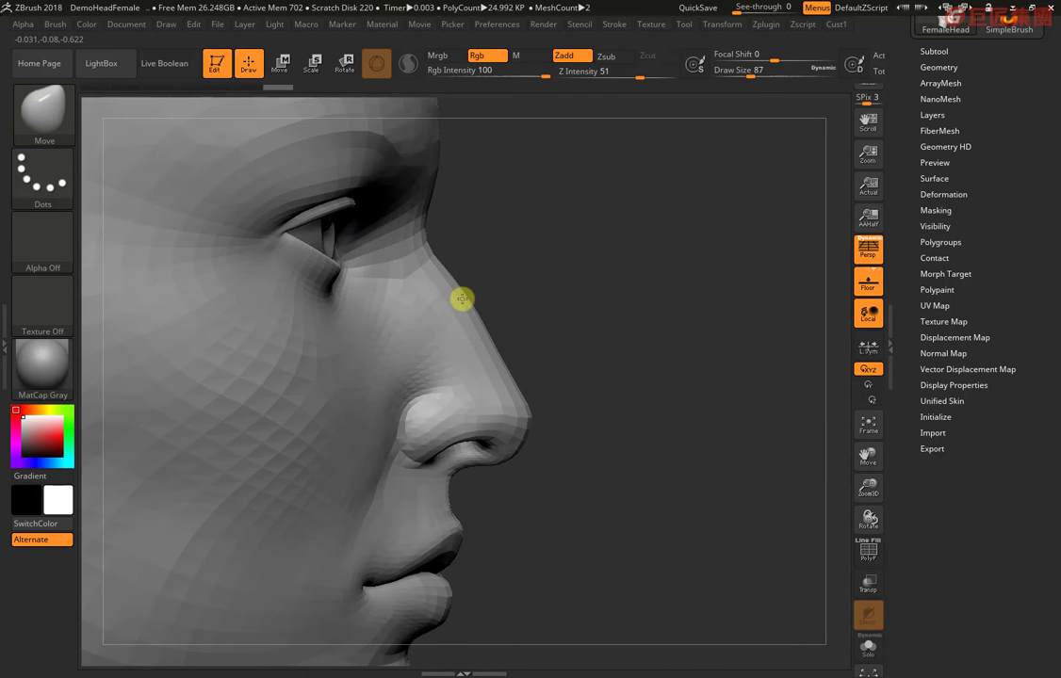
mouse_move(519, 275)
left_mouse_down()
mouse_move(461, 272)
mouse_move(485, 315)
mouse_move(469, 275)
left_mouse_up()
mouse_move(540, 345)
left_mouse_down()
mouse_move(572, 349)
mouse_move(511, 346)
mouse_move(627, 231)
mouse_move(717, 381)
left_mouse_up()
mouse_move(718, 443)
left_mouse_down()
mouse_move(720, 509)
mouse_move(449, 240)
left_mouse_up()
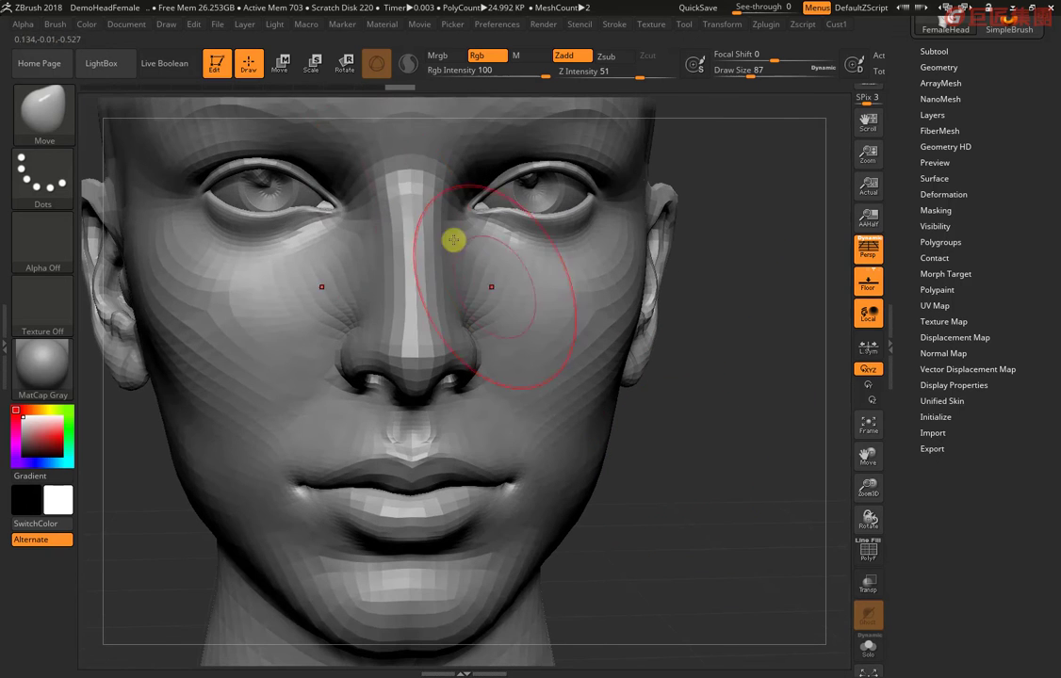
Set Draw Size to 59 and orbit the face round to the ear.
key("space")
left_click_drag(339, 201, 323, 201)
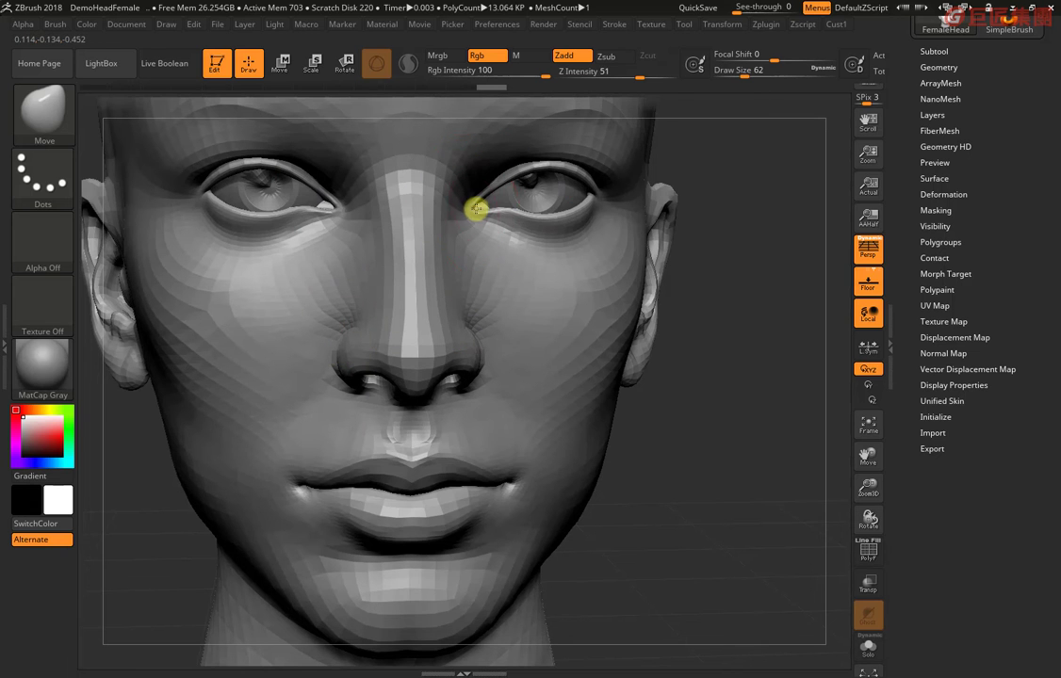
mouse_move(739, 280)
left_mouse_down()
mouse_move(702, 205)
mouse_move(540, 168)
left_mouse_up()
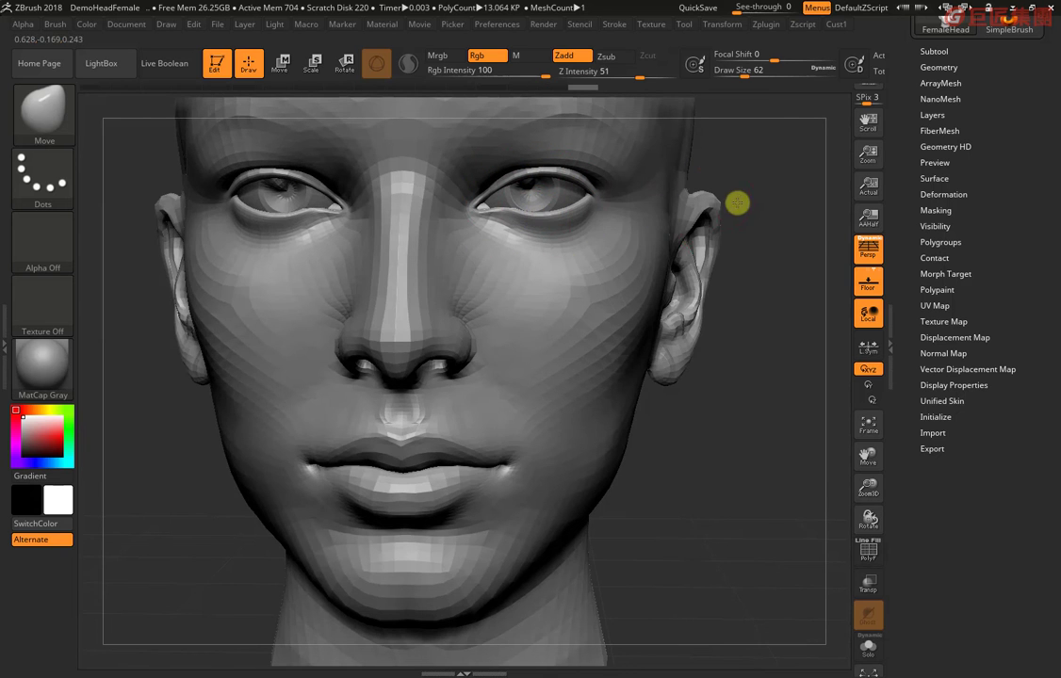
left_click_drag(736, 202, 609, 189)
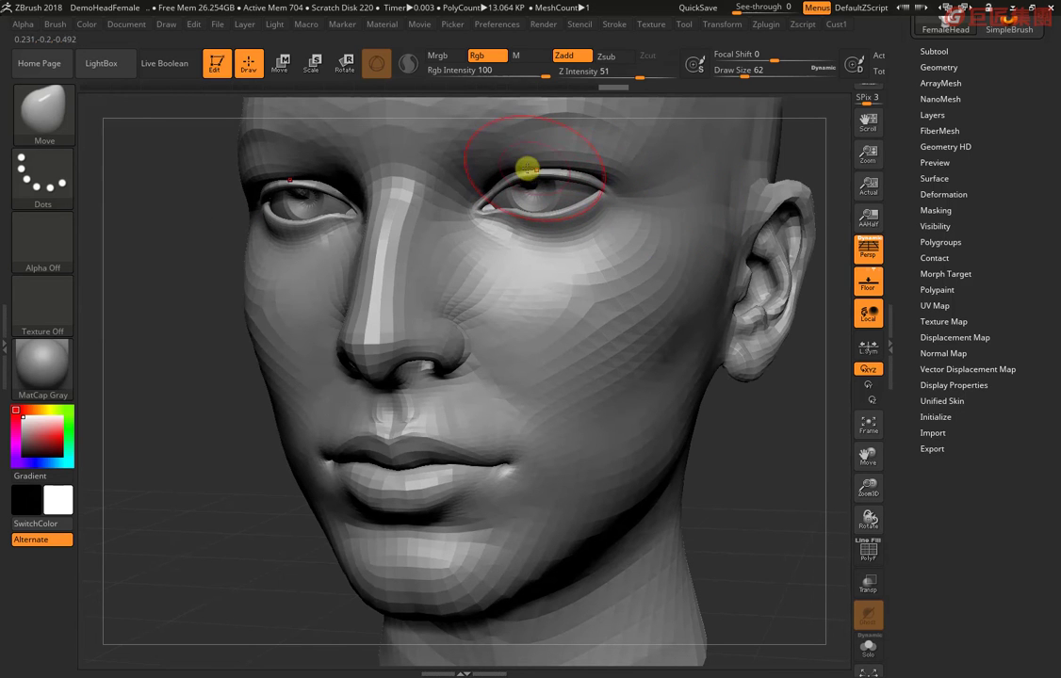
mouse_move(816, 166)
left_mouse_down()
mouse_move(799, 202)
mouse_move(770, 189)
mouse_move(523, 216)
mouse_move(461, 271)
mouse_move(473, 267)
left_mouse_up()
At Draw Size 44, lift both outer upper eyelids up and outward.
key("space")
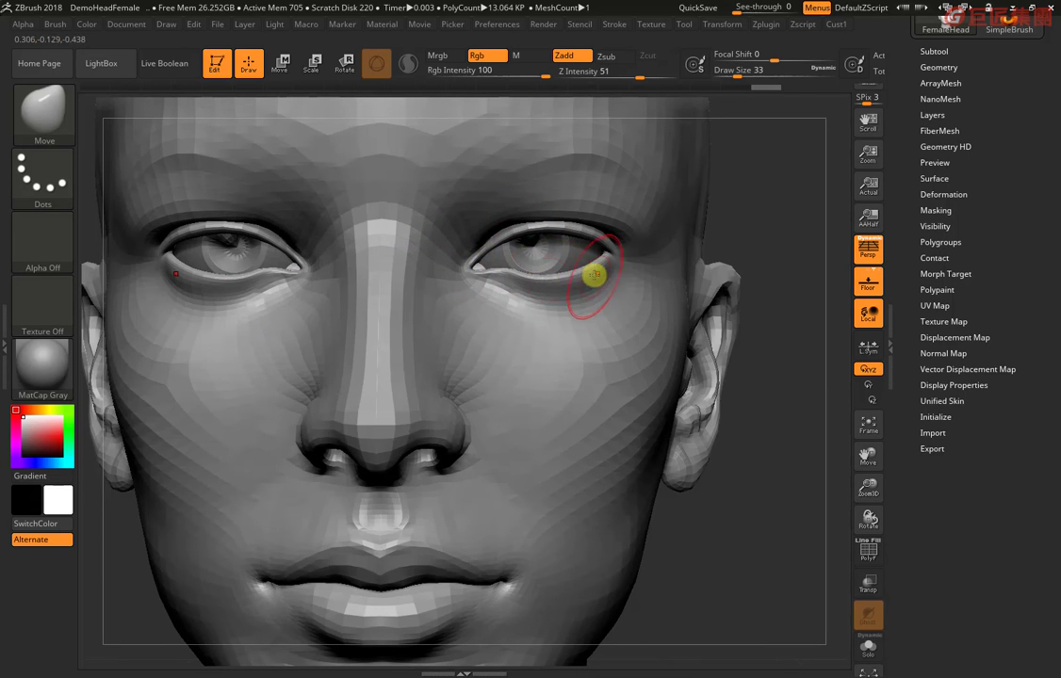
key("space")
left_click_drag(578, 273, 612, 242)
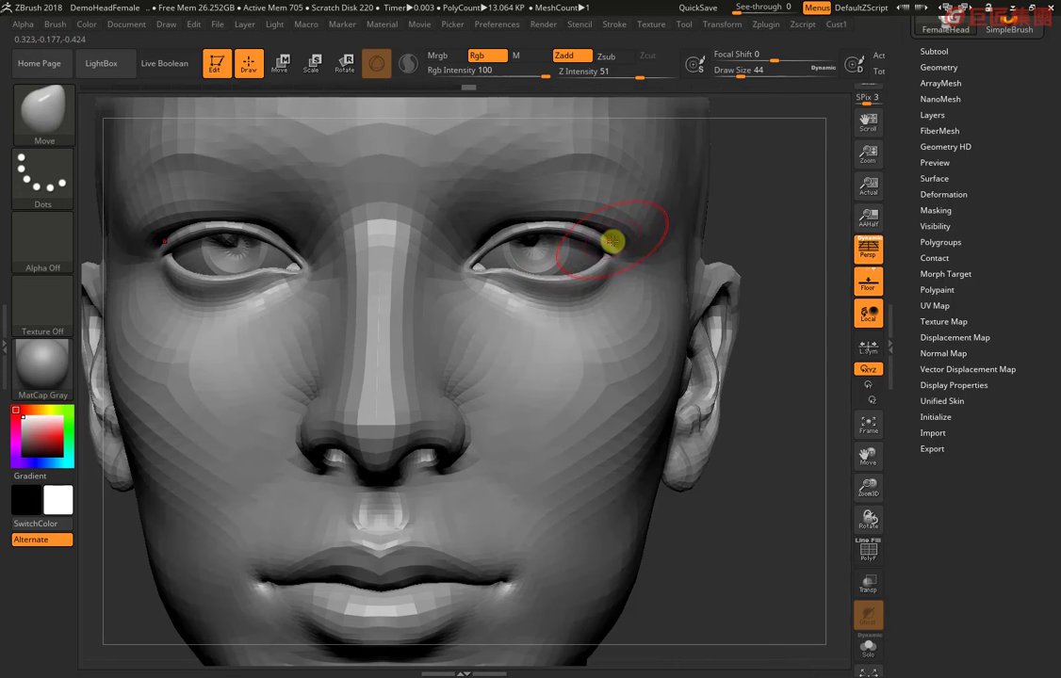
left_click_drag(547, 223, 630, 239)
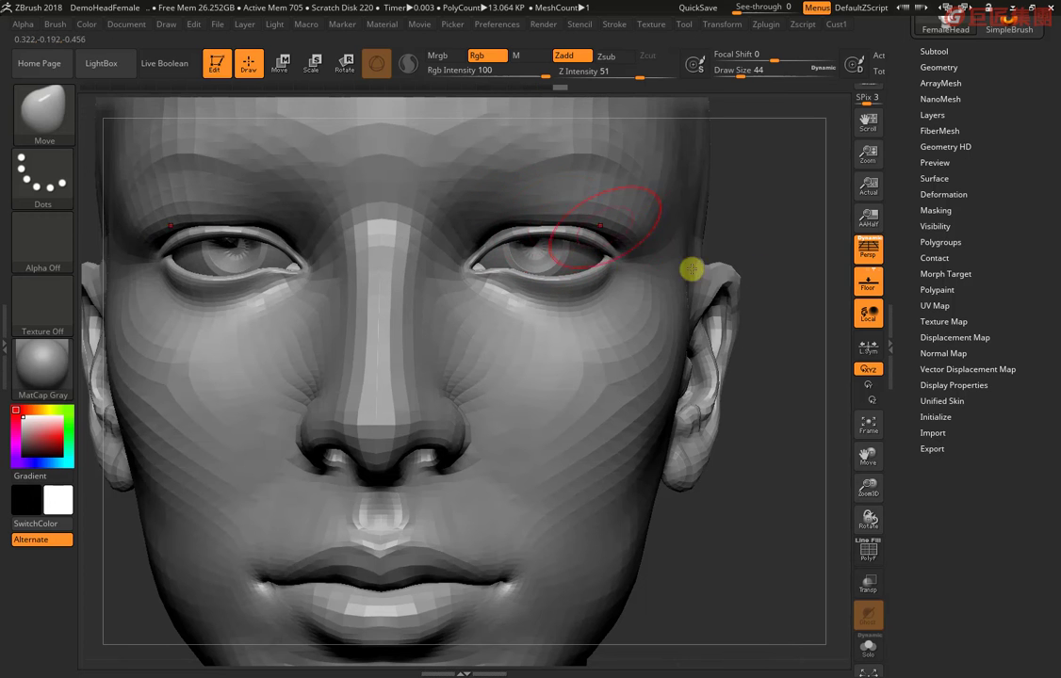
left_click_drag(774, 245, 684, 207)
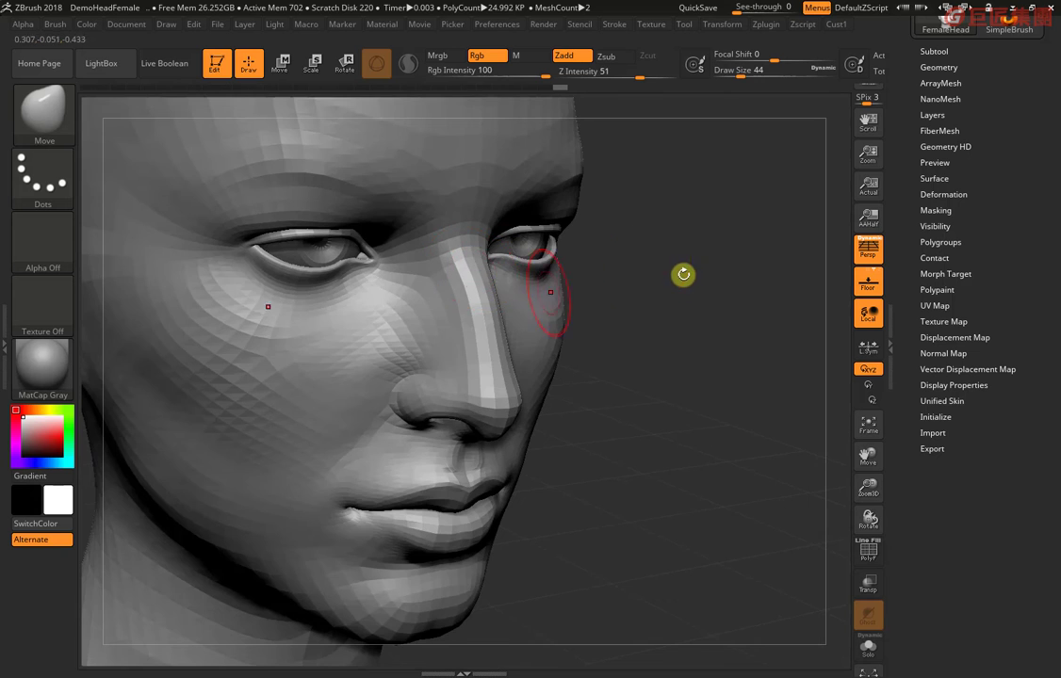
Enlarge the brush to 74 and bring the head round to a frontal view.
mouse_move(683, 275)
left_mouse_down()
mouse_move(696, 291)
mouse_move(703, 237)
mouse_move(671, 267)
mouse_move(615, 213)
mouse_move(620, 183)
left_mouse_up()
key("space")
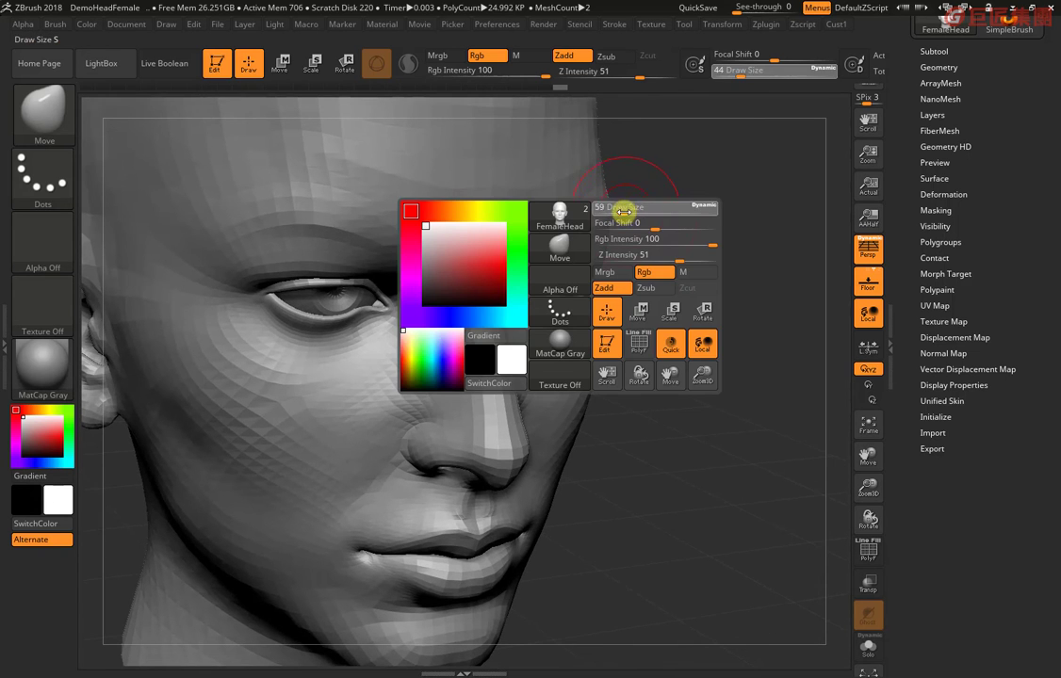
mouse_move(636, 297)
left_mouse_down()
mouse_move(637, 256)
mouse_move(611, 277)
mouse_move(637, 280)
mouse_move(752, 218)
mouse_move(647, 266)
left_mouse_up()
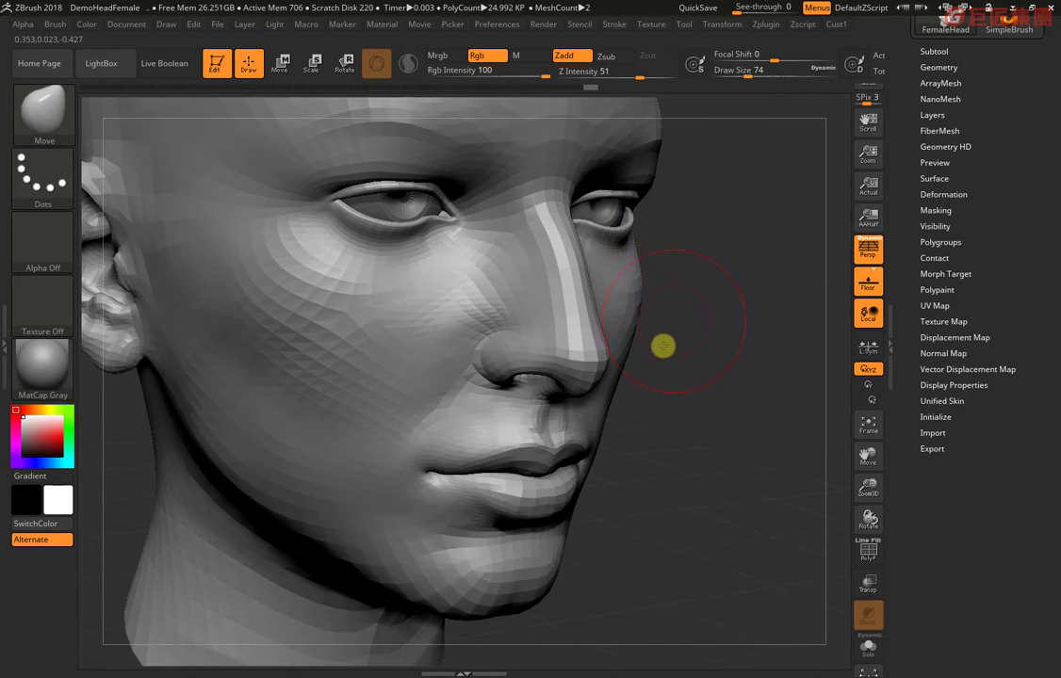
left_click_drag(667, 332, 586, 310)
left_click_drag(658, 280, 407, 235)
mouse_move(727, 196)
left_mouse_down()
mouse_move(755, 216)
mouse_move(336, 337)
left_mouse_up()
Shape the eye and cheek area from three-quarter and profile views, settling Draw Size at 54.
left_click_drag(134, 177, 170, 236)
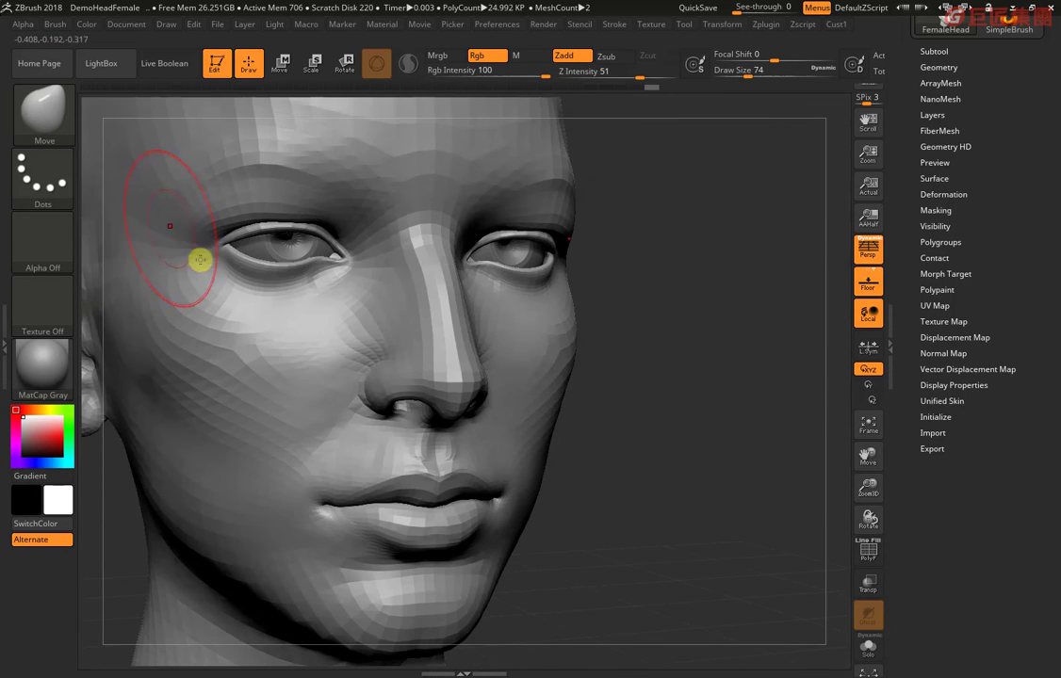
left_click_drag(621, 251, 640, 269)
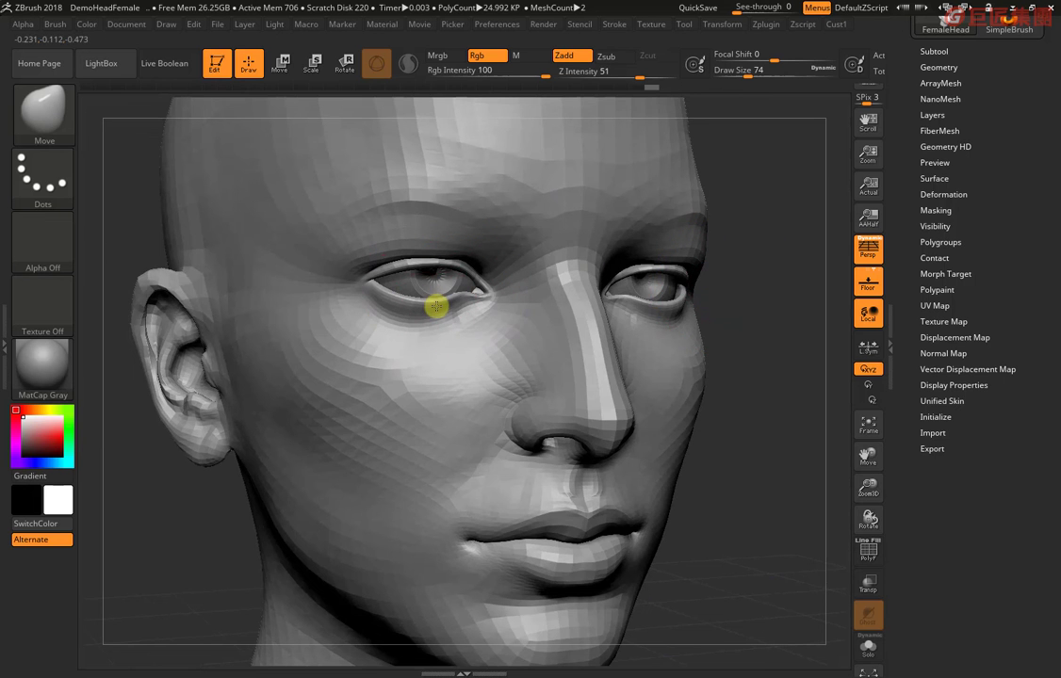
mouse_move(746, 301)
left_mouse_down()
mouse_move(705, 296)
mouse_move(752, 315)
mouse_move(766, 354)
mouse_move(447, 283)
left_mouse_up()
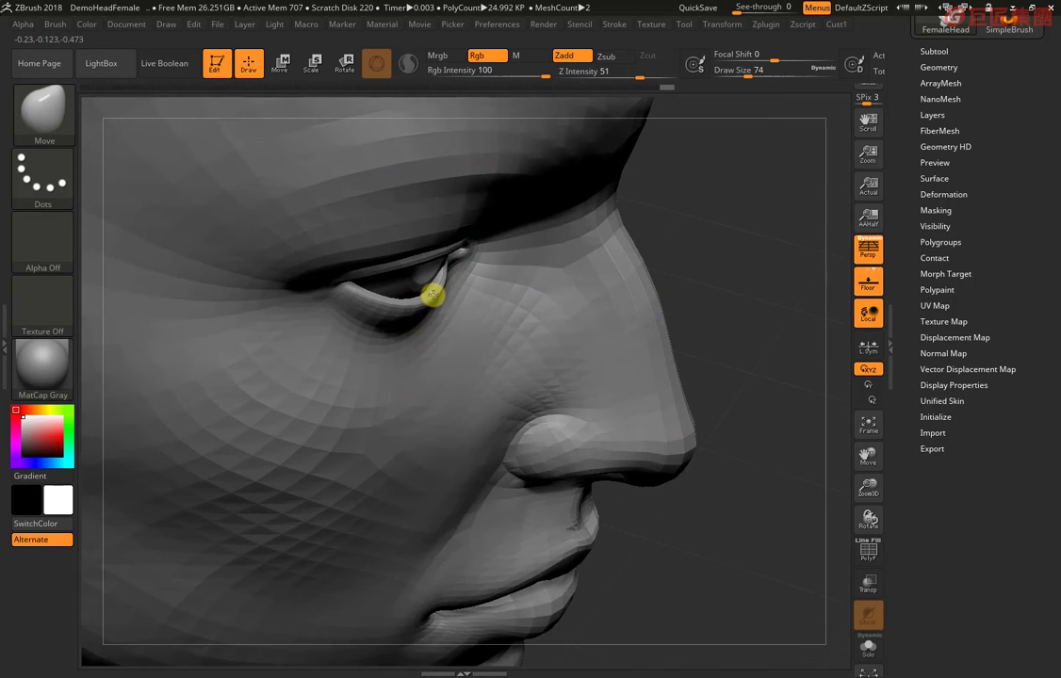
mouse_move(688, 255)
left_mouse_down()
mouse_move(663, 220)
mouse_move(424, 267)
mouse_move(428, 287)
left_mouse_up()
key("space")
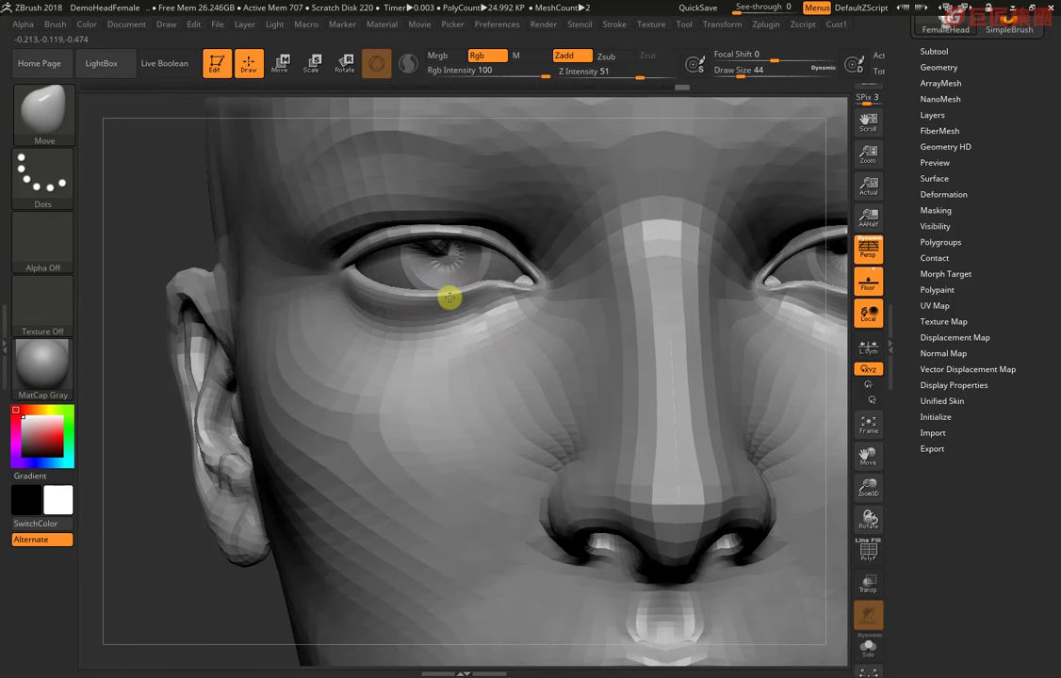
left_click(494, 286, "alt")
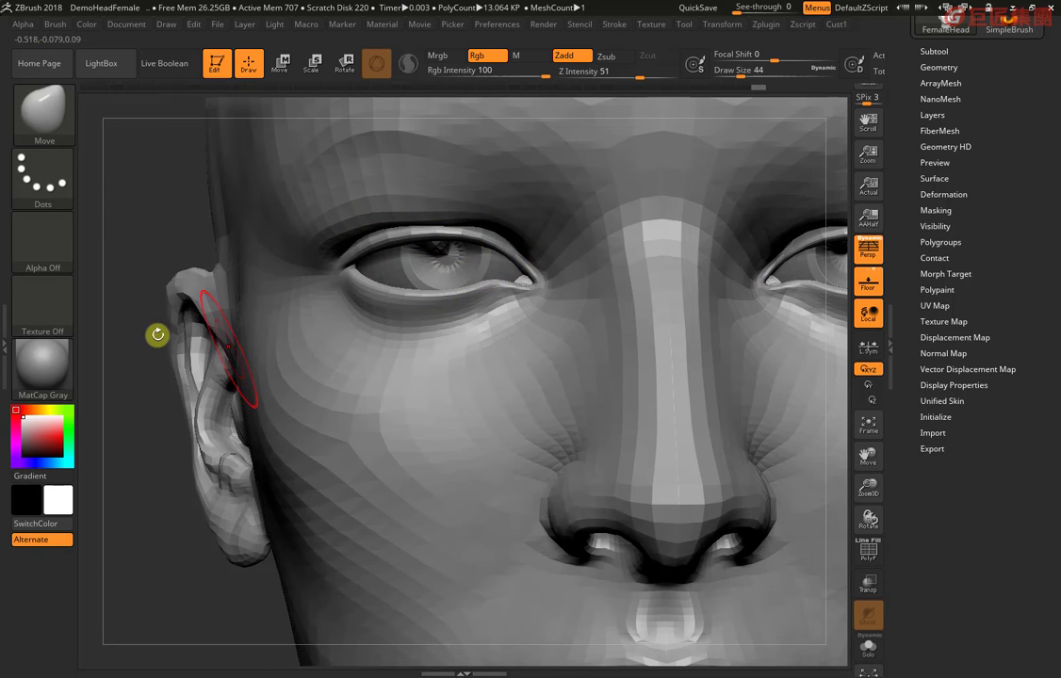
mouse_move(138, 315)
left_mouse_down("alt")
mouse_move(206, 429)
mouse_move(199, 357)
mouse_move(573, 374)
mouse_move(682, 407)
mouse_move(646, 419)
mouse_move(452, 382)
left_mouse_up("alt")
key("space")
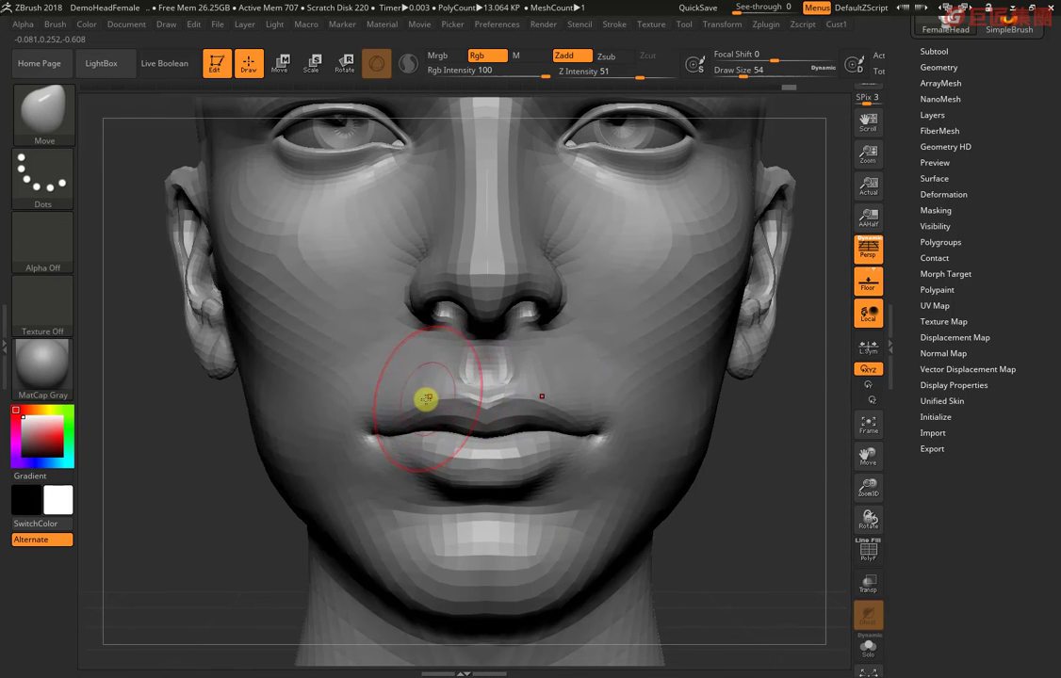
Sculpt the philtrum at Draw Size 41, then reshape the lips and mouth corners larger.
key("space")
left_click_drag(420, 404, 415, 399)
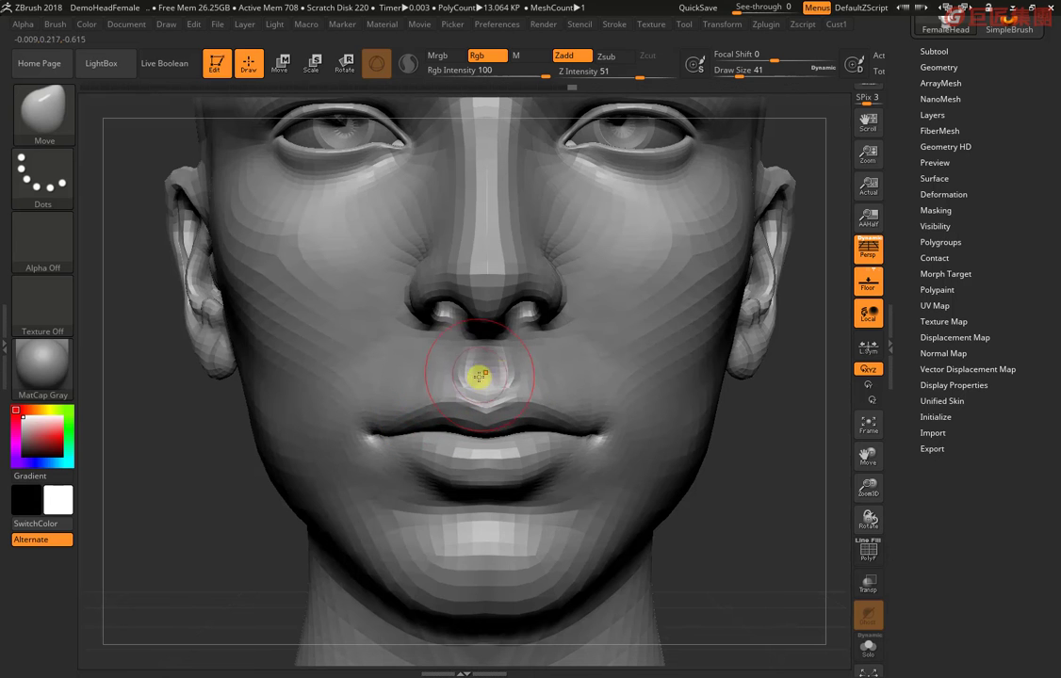
left_click_drag(765, 500, 442, 351)
key("space")
left_click_drag(375, 360, 377, 359)
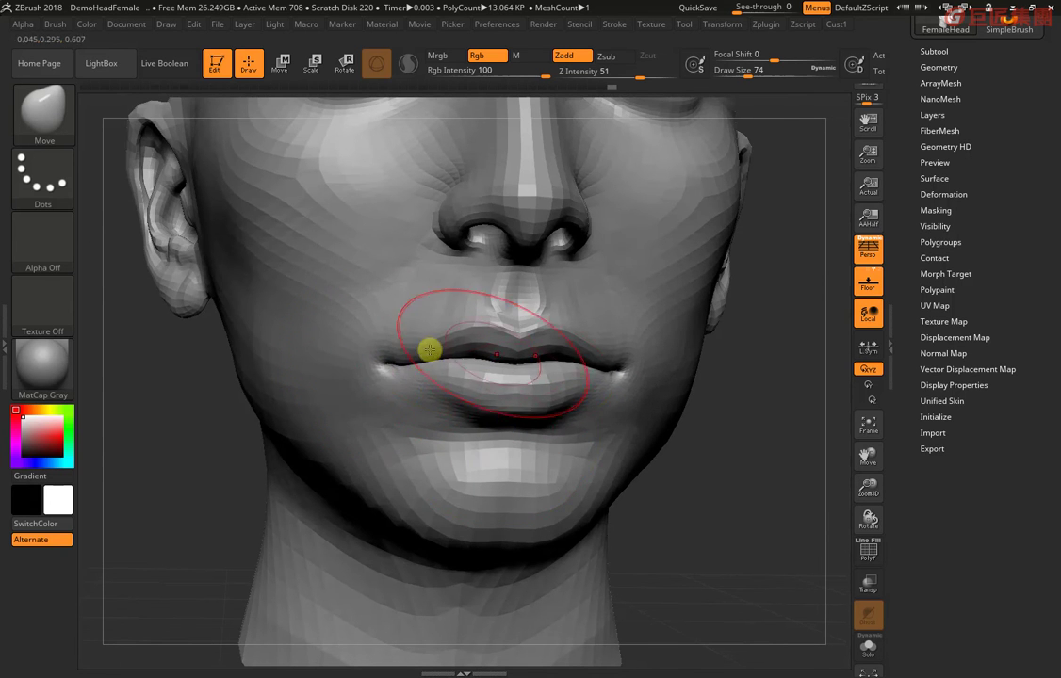
mouse_move(707, 484)
left_mouse_down("alt")
mouse_move(715, 372)
mouse_move(772, 215)
mouse_move(443, 225)
mouse_move(240, 348)
mouse_move(248, 316)
mouse_move(346, 229)
left_mouse_up("alt")
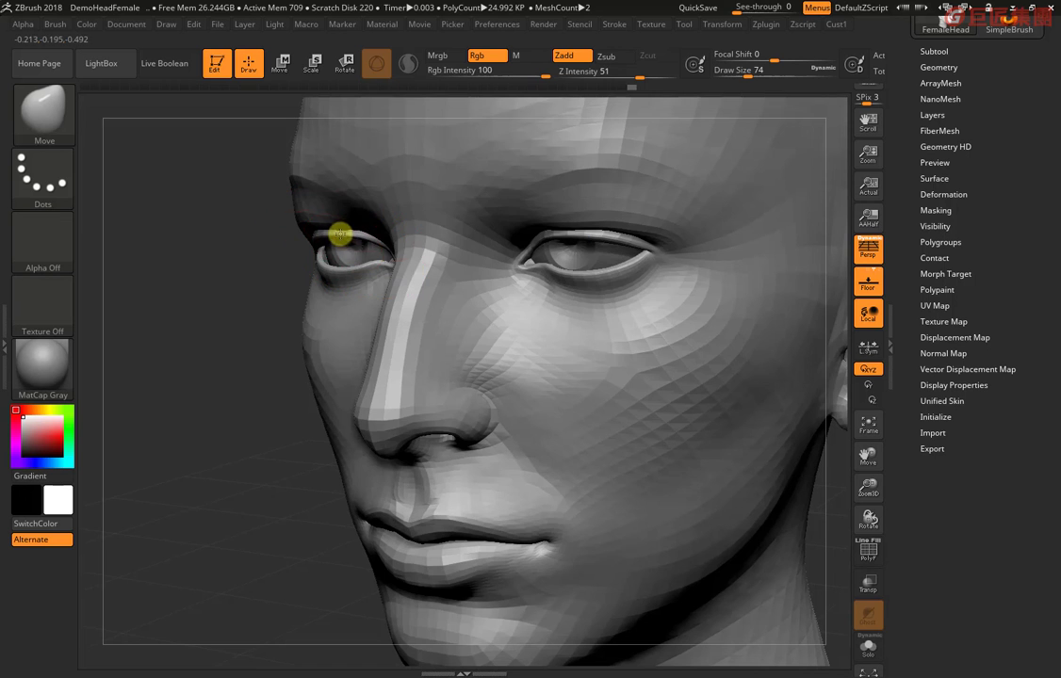
Push the brow ridge and forehead heavier, then raise Draw Size to 120.
left_click_drag(249, 314, 304, 227)
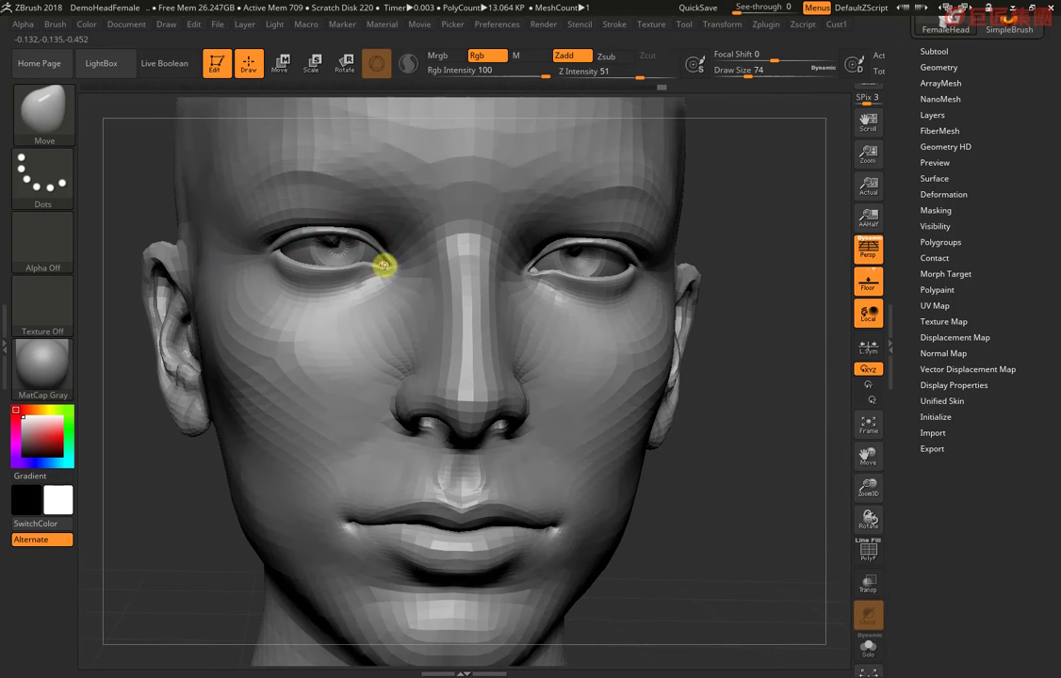
left_click_drag(299, 165, 404, 184)
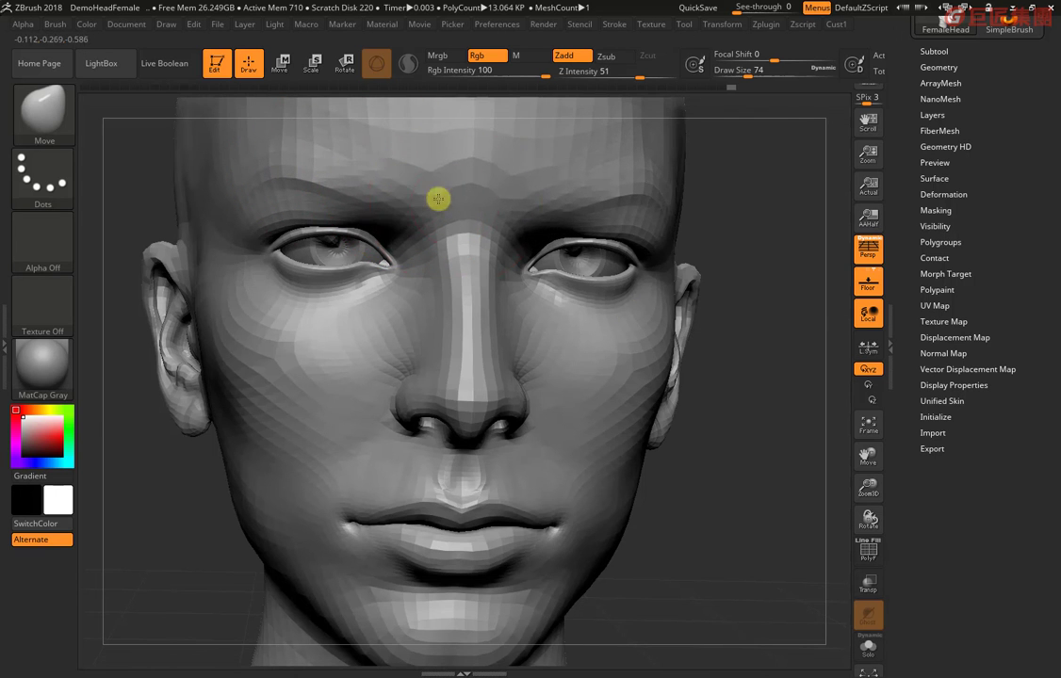
left_click_drag(722, 474, 427, 185)
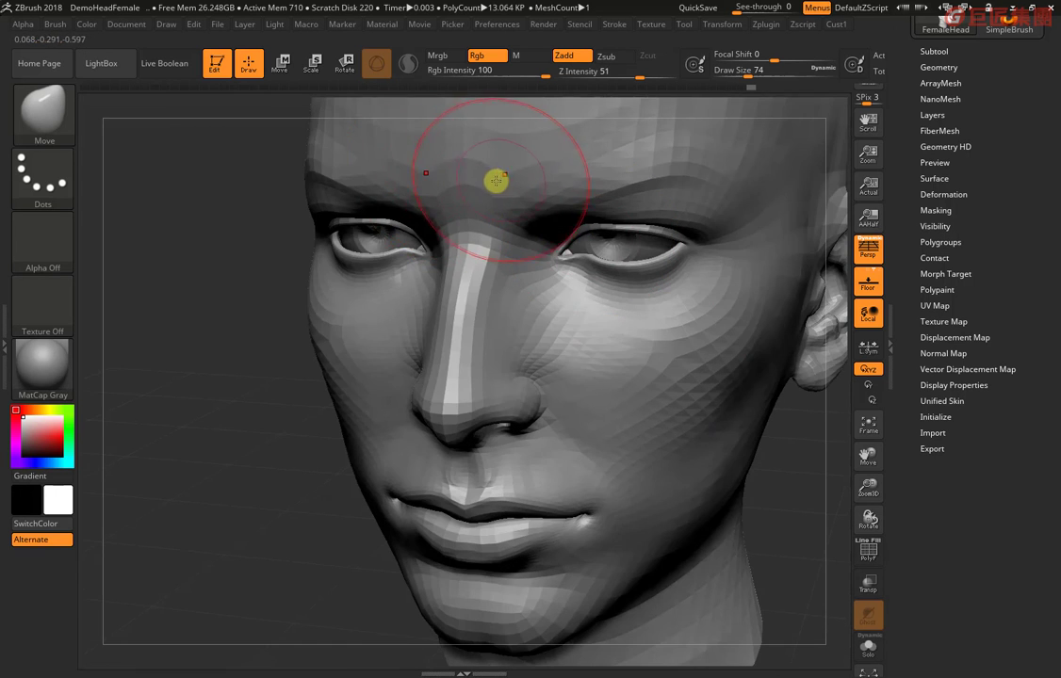
left_click_drag(250, 381, 336, 219)
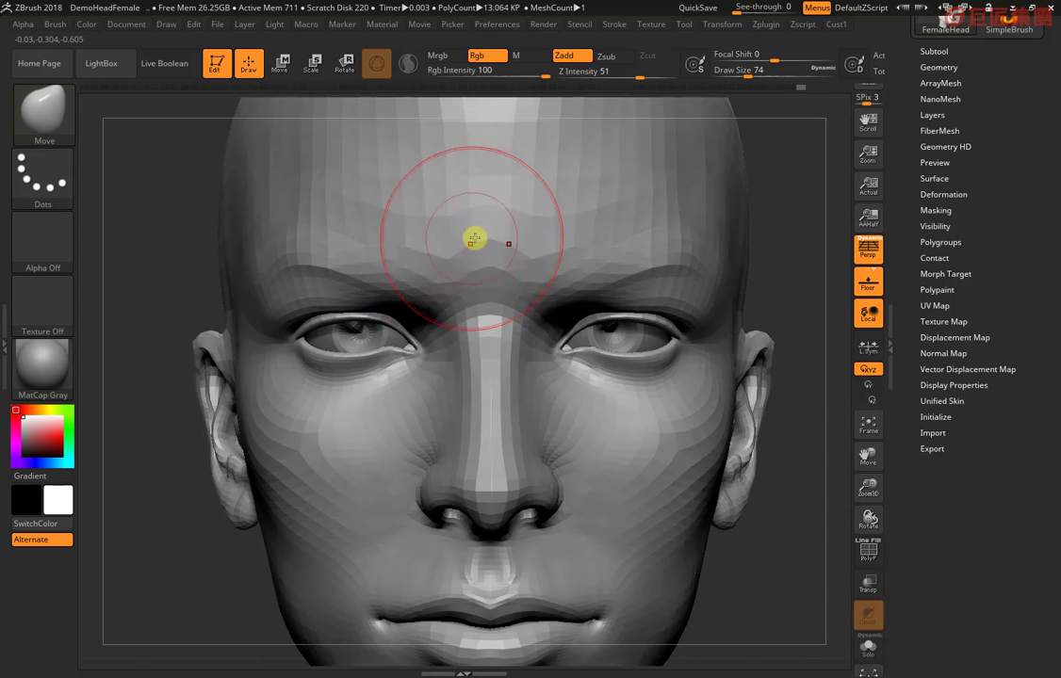
left_click_drag(781, 308, 762, 444)
mouse_move(668, 450)
left_mouse_down()
mouse_move(669, 394)
mouse_move(673, 419)
mouse_move(634, 419)
mouse_move(675, 463)
mouse_move(269, 363)
mouse_move(189, 366)
mouse_move(200, 384)
mouse_move(201, 347)
mouse_move(294, 350)
left_mouse_up()
key("space")
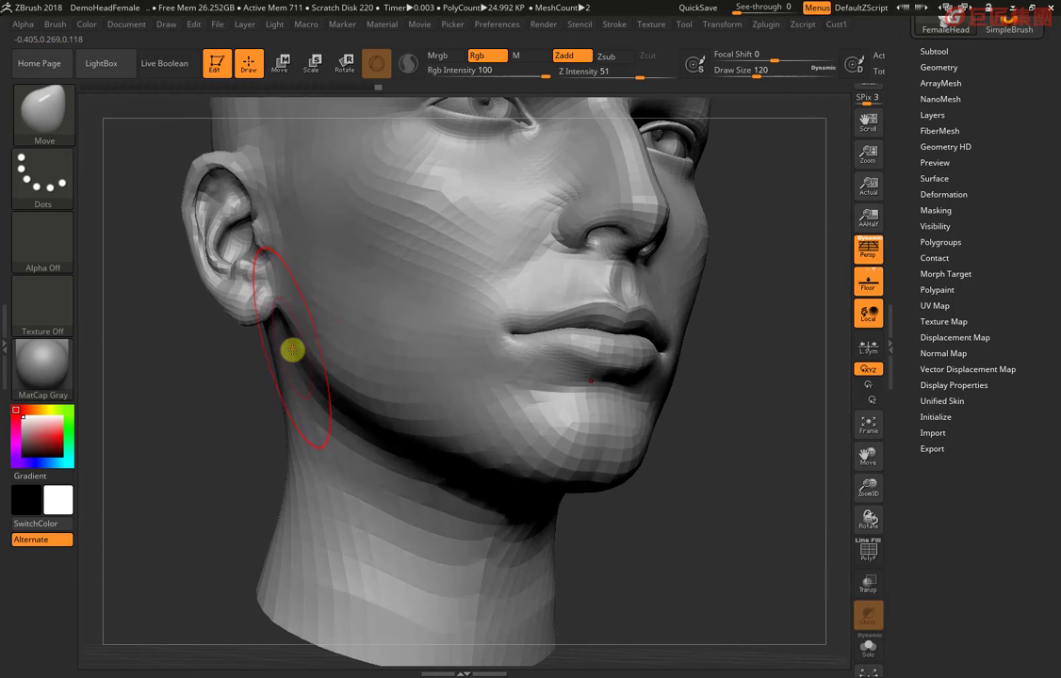
Pull the jawline outward toward the ears from frontal and three-quarter angles.
left_click_drag(239, 403, 346, 317)
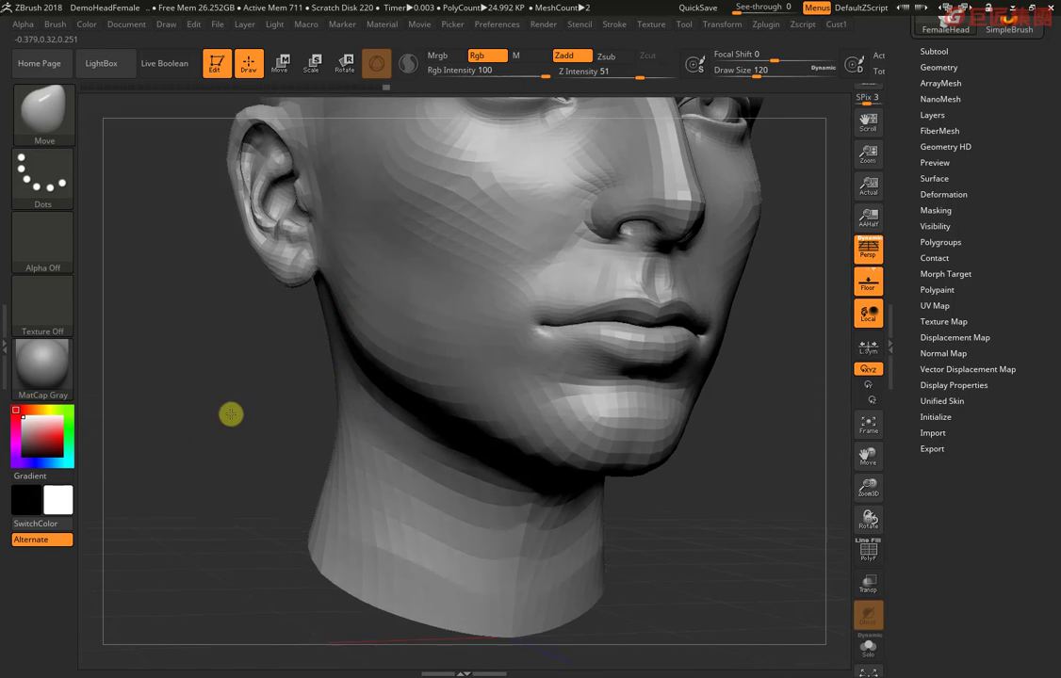
left_click_drag(232, 405, 377, 337)
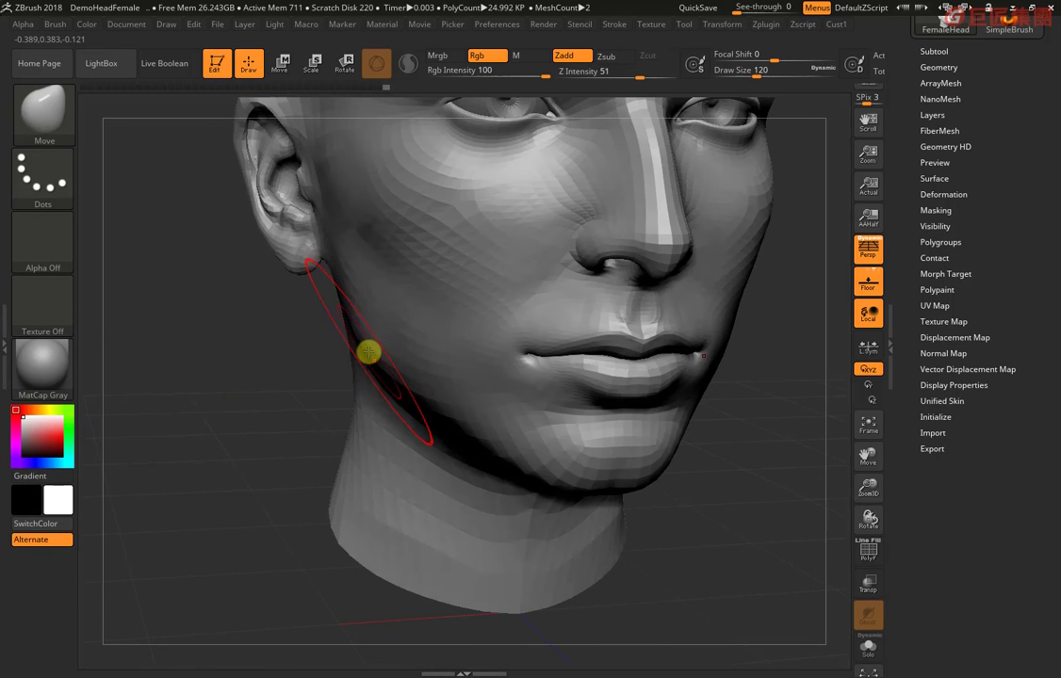
left_click_drag(250, 392, 253, 397)
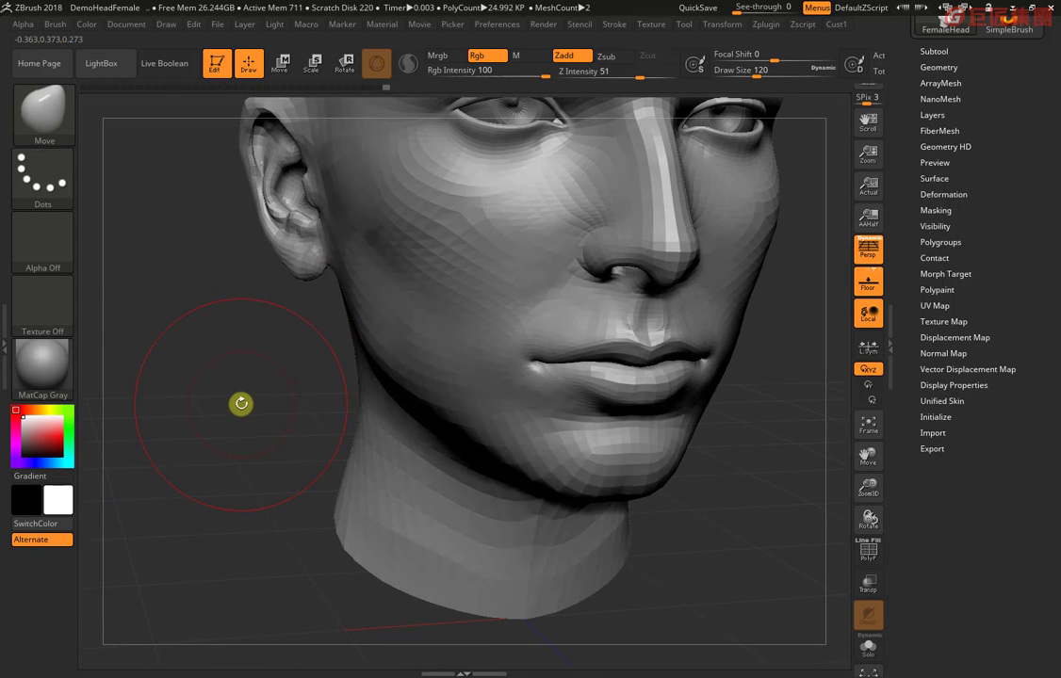
left_click_drag(306, 357, 364, 343)
left_click_drag(252, 404, 314, 341)
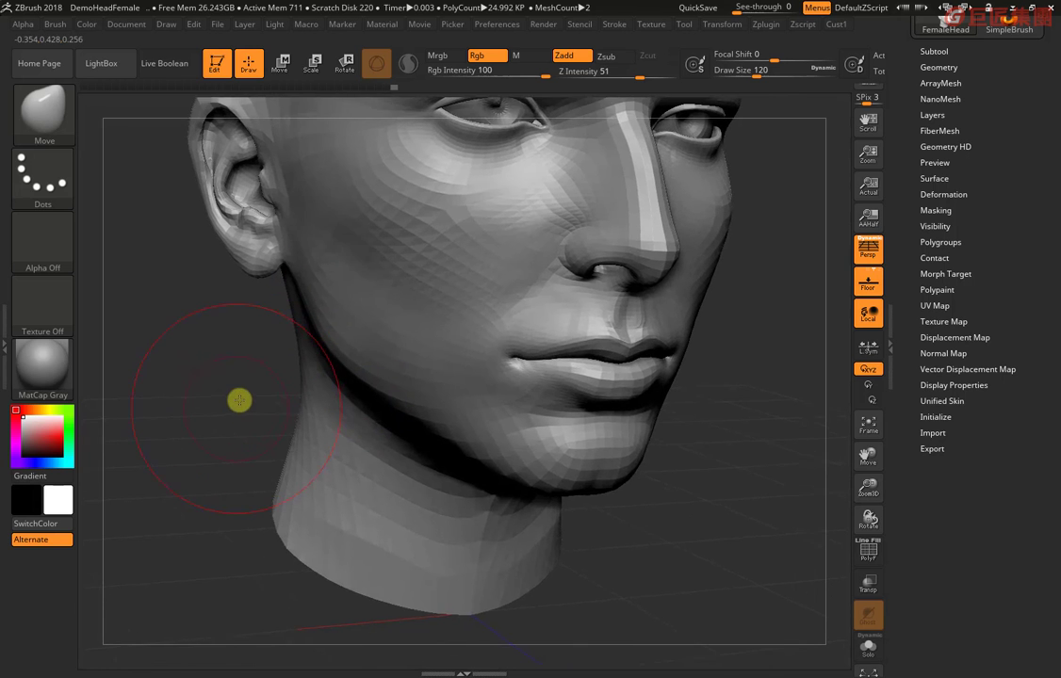
left_click_drag(183, 340, 462, 421)
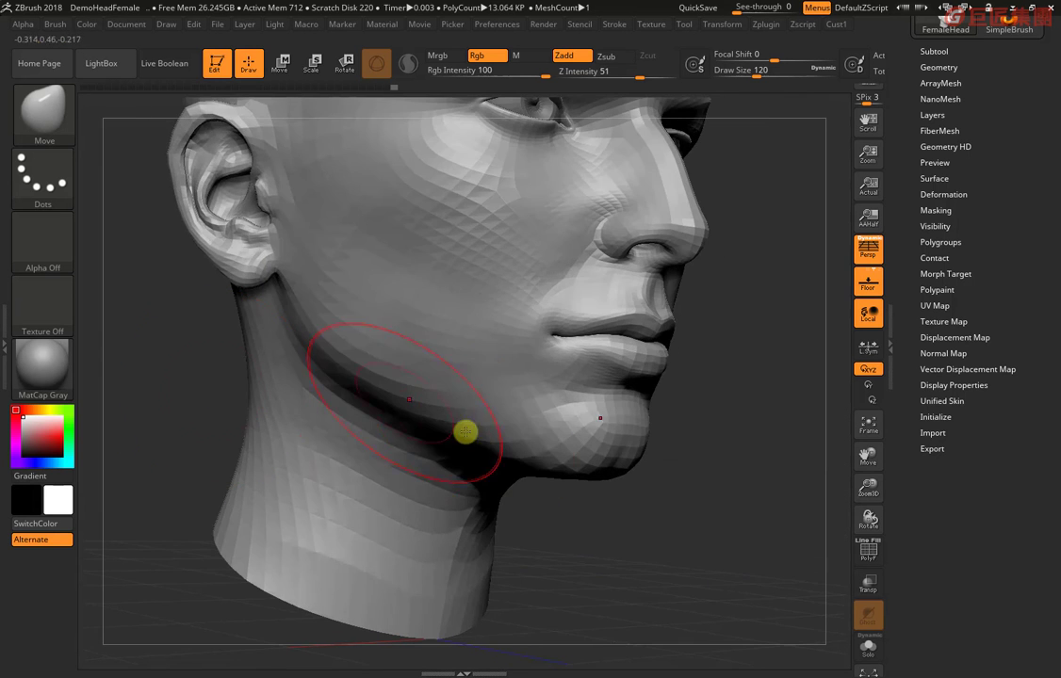
Broaden the jaw and chin further, then frame the whole head and zoom to the lower face.
mouse_move(527, 500)
left_mouse_down()
mouse_move(573, 551)
mouse_move(589, 512)
mouse_move(536, 420)
left_mouse_up()
left_click_drag(625, 384, 513, 389)
mouse_move(275, 379)
left_mouse_down()
mouse_move(303, 449)
mouse_move(422, 420)
left_mouse_up()
mouse_move(359, 434)
left_mouse_down()
mouse_move(338, 433)
mouse_move(347, 445)
mouse_move(360, 415)
mouse_move(398, 389)
mouse_move(374, 407)
left_mouse_up()
key("f")
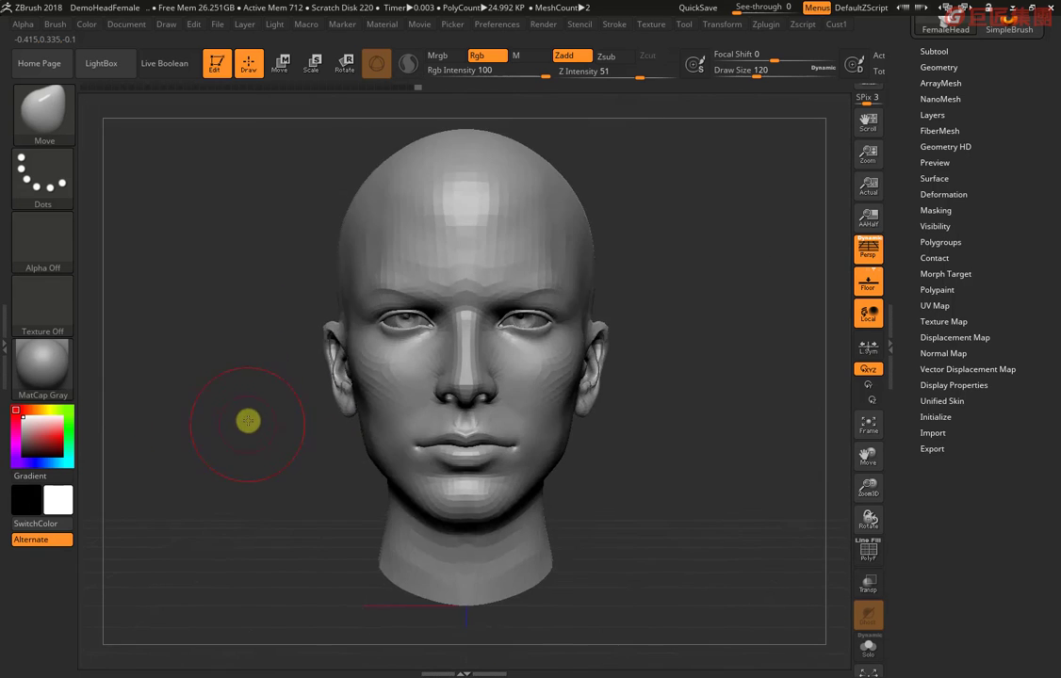
left_click_drag(252, 423, 265, 364, "alt")
Set the Move brush draw size to 149 and push the neck outward in left profile.
key("space")
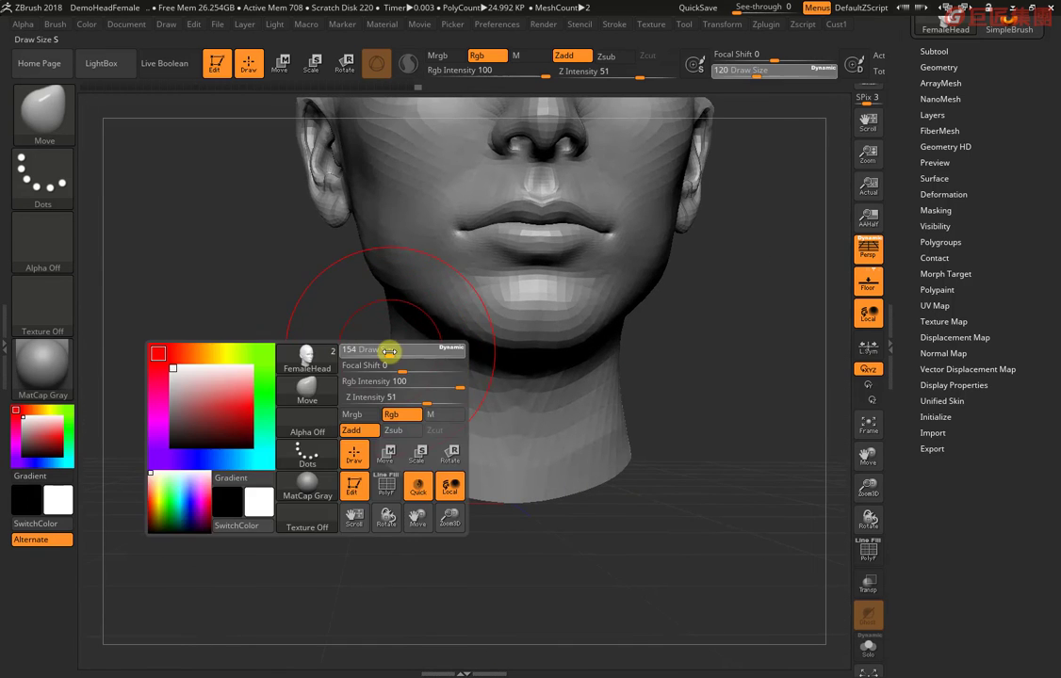
left_click_drag(388, 352, 390, 343)
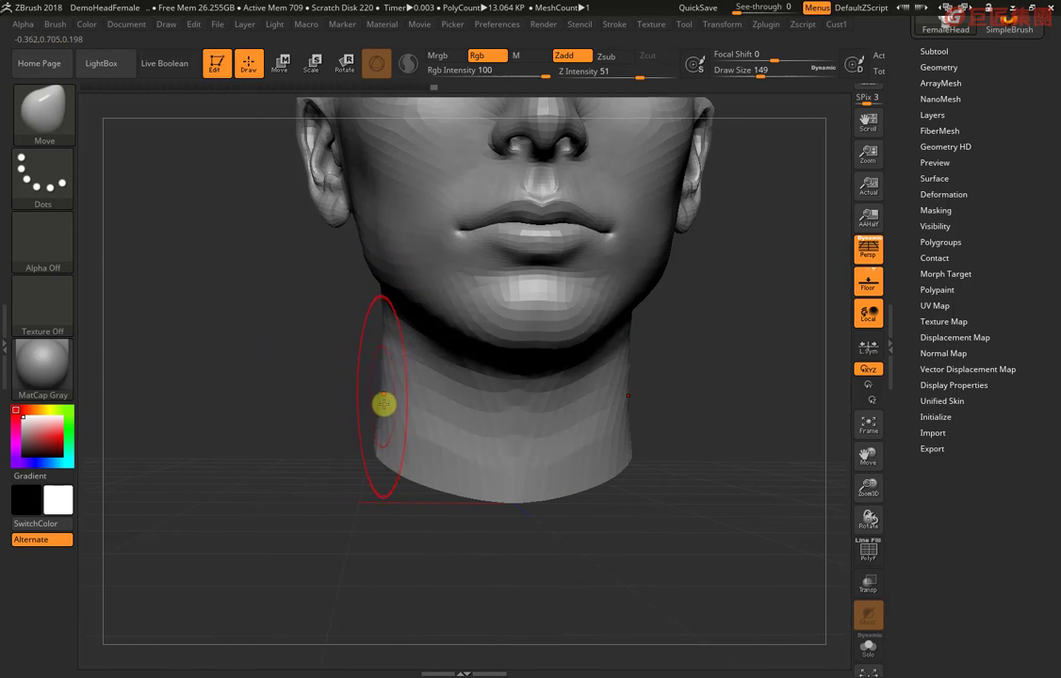
left_click_drag(339, 443, 440, 428)
left_click_drag(489, 506, 322, 351)
mouse_move(280, 502)
left_mouse_down()
mouse_move(197, 507)
mouse_move(726, 339)
mouse_move(600, 460)
mouse_move(543, 418)
mouse_move(599, 388)
mouse_move(355, 536)
left_mouse_up()
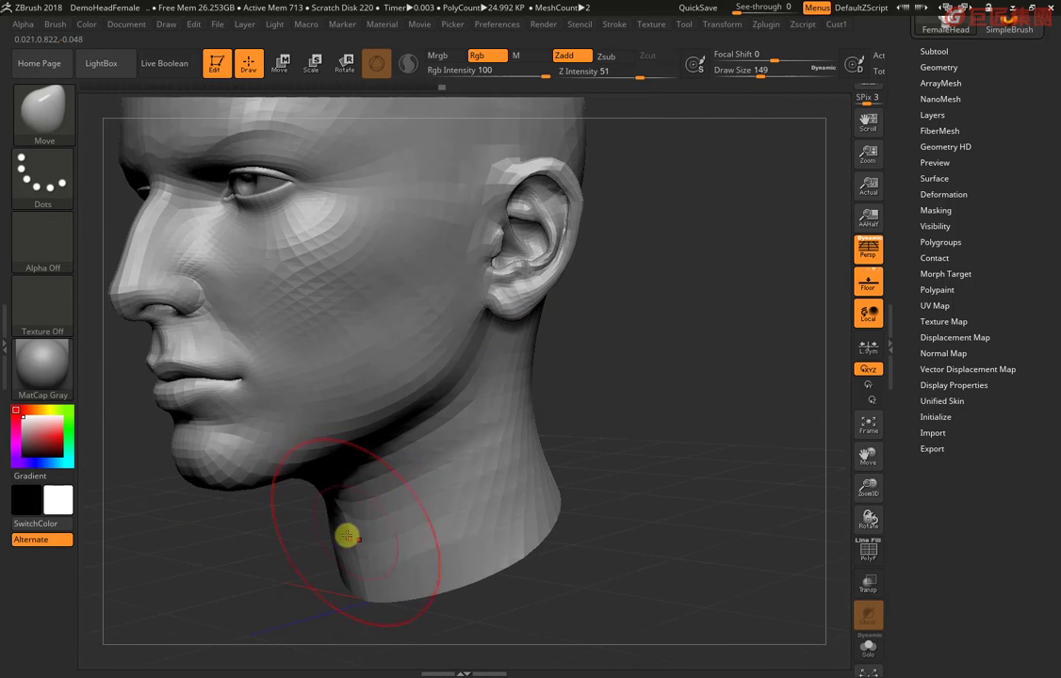
mouse_move(291, 552)
left_mouse_down()
mouse_move(277, 530)
mouse_move(337, 494)
left_mouse_up()
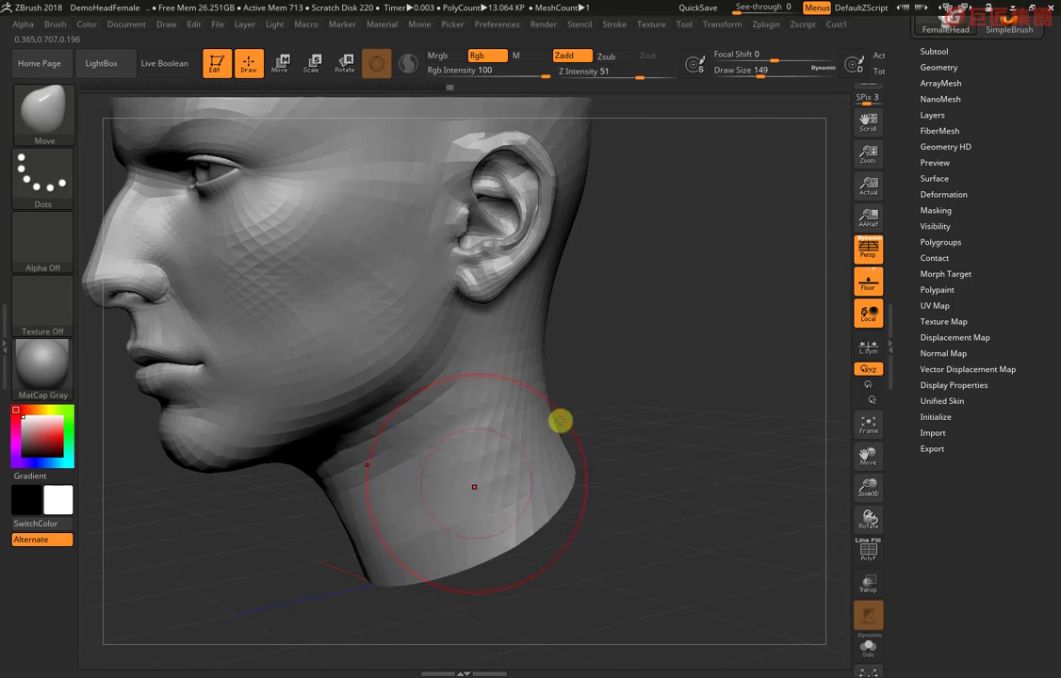
Reshape the front and back of the neck from front, top and profile views.
left_click_drag(475, 383, 535, 350)
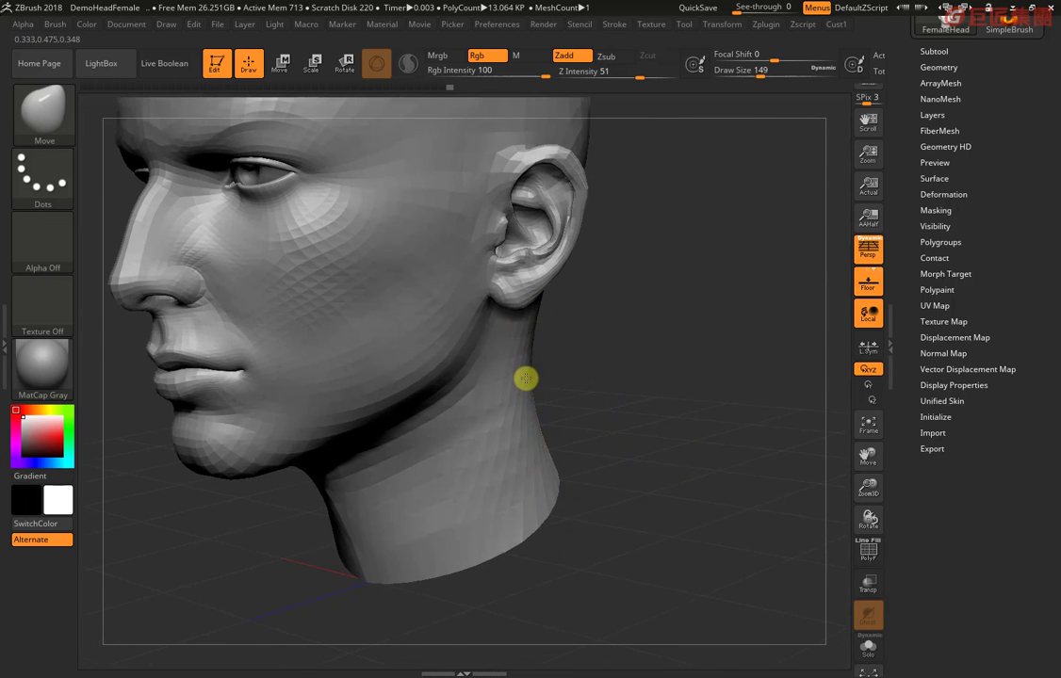
mouse_move(545, 439)
left_mouse_down()
mouse_move(609, 394)
mouse_move(536, 470)
left_mouse_up()
mouse_move(559, 413)
right_mouse_down()
mouse_move(585, 401)
mouse_move(574, 388)
right_mouse_up()
mouse_move(572, 382)
right_mouse_down()
mouse_move(572, 313)
mouse_move(574, 375)
mouse_move(589, 414)
right_mouse_up()
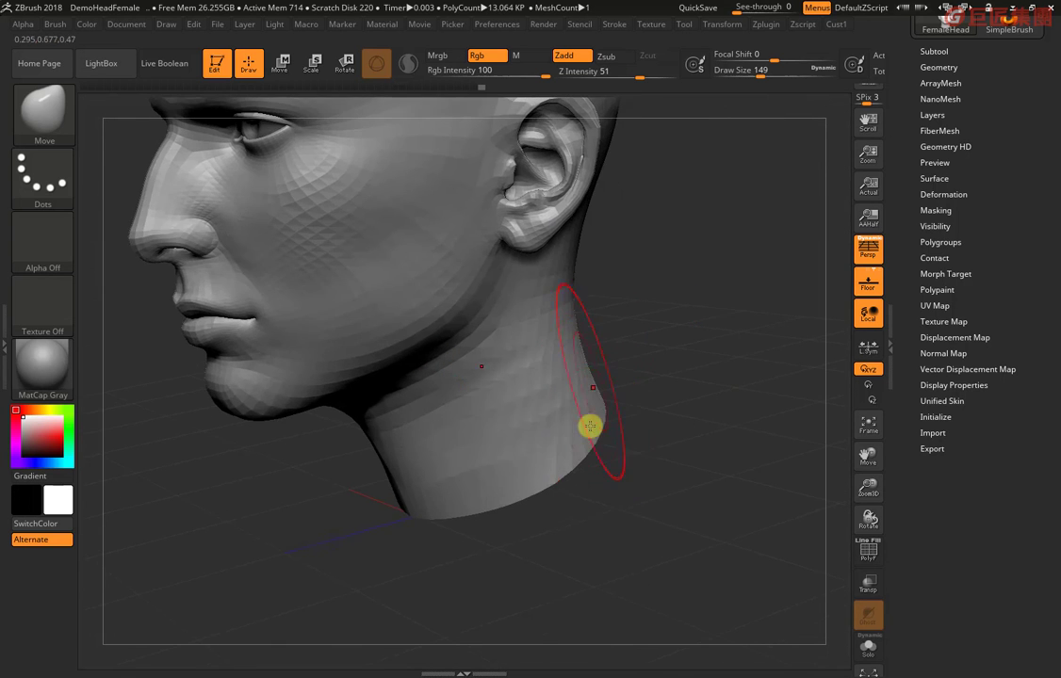
right_click_drag(629, 450, 521, 490)
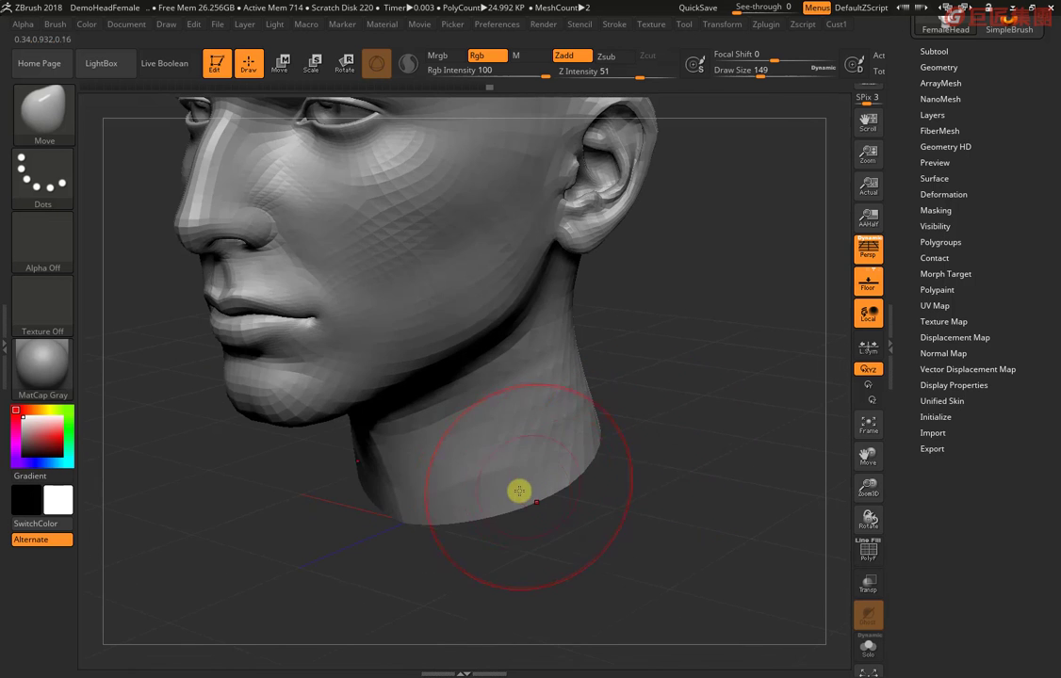
mouse_move(560, 537)
right_mouse_down()
mouse_move(504, 514)
mouse_move(461, 547)
mouse_move(402, 450)
mouse_move(374, 470)
mouse_move(417, 408)
right_mouse_up()
right_click(379, 436)
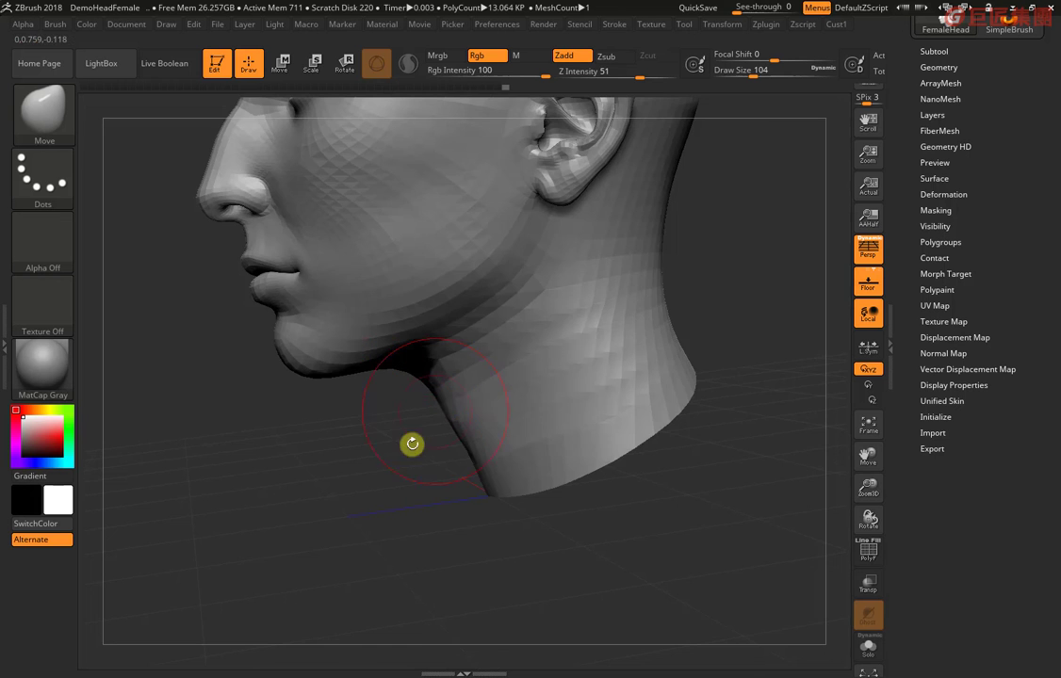
Broaden the back of the jaw below the ear, checking front, profile and three-quarter views.
right_click_drag(428, 421, 429, 408)
mouse_move(396, 509)
right_mouse_down()
mouse_move(421, 512)
mouse_move(651, 426)
mouse_move(605, 431)
mouse_move(646, 377)
mouse_move(476, 280)
right_mouse_up()
mouse_move(660, 308)
right_mouse_down("alt")
mouse_move(658, 411)
mouse_move(536, 355)
right_mouse_up("alt")
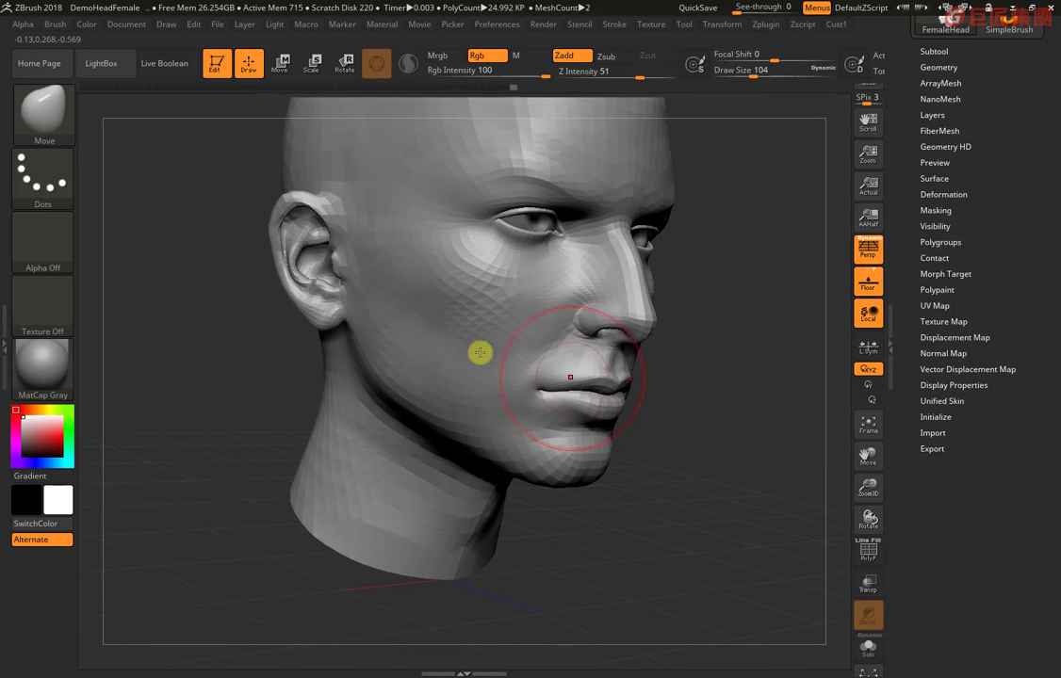
right_click_drag(239, 343, 434, 231, "alt")
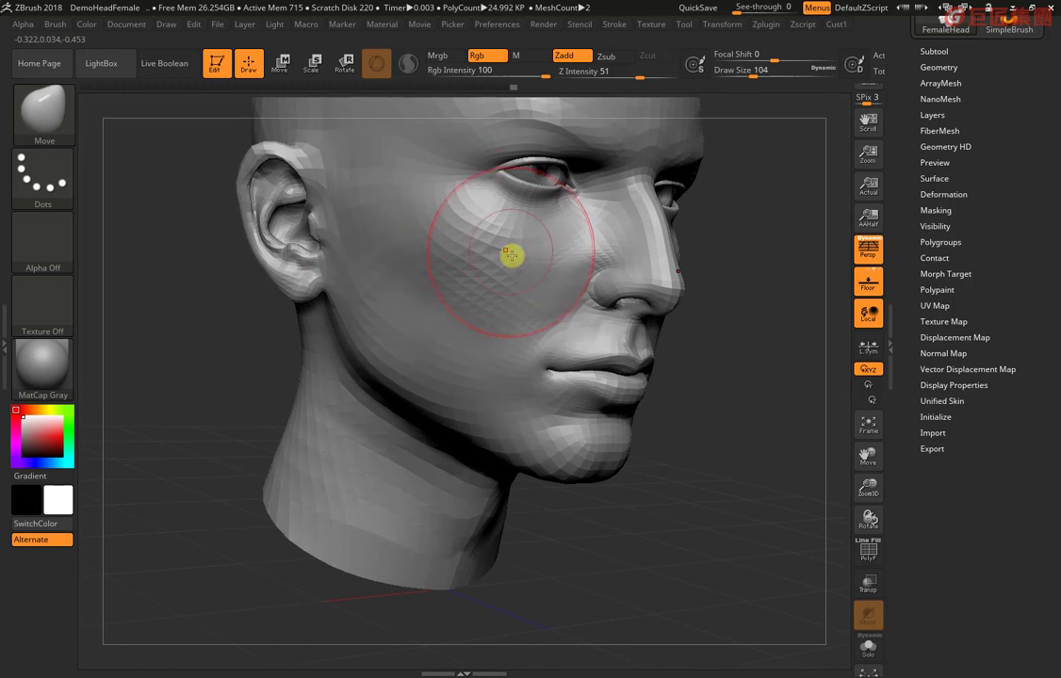
right_click_drag(202, 411, 552, 218)
mouse_move(177, 478)
right_mouse_down()
mouse_move(336, 412)
mouse_move(357, 358)
right_mouse_up()
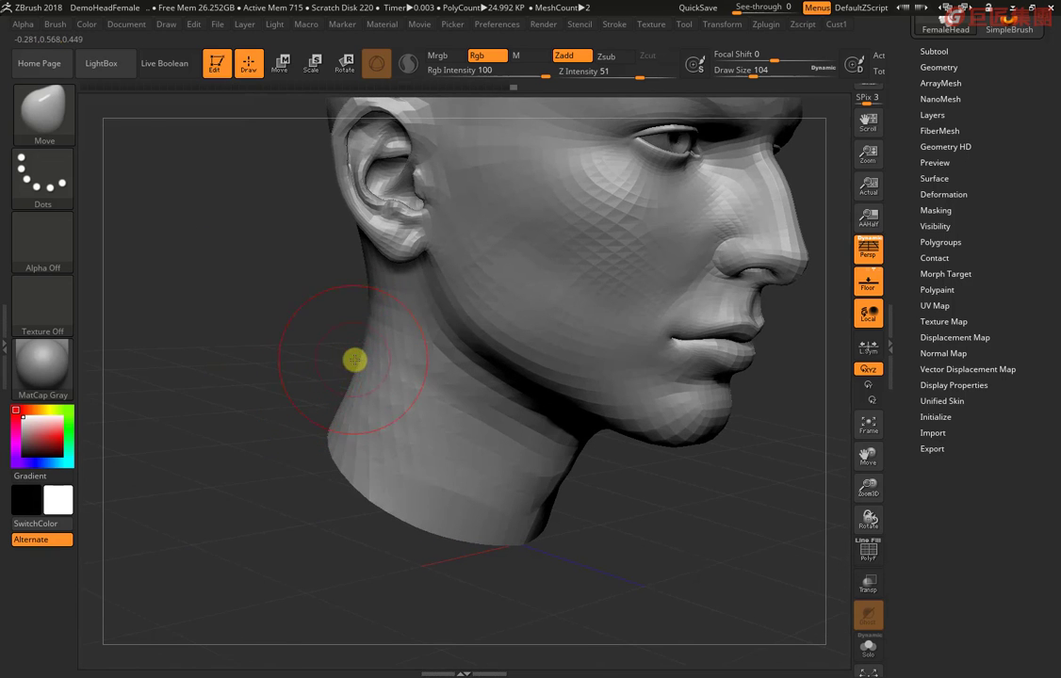
Set Move brush draw size to 124 and pull the back of the neck outward.
right_click(354, 359)
left_click_drag(361, 359, 362, 359)
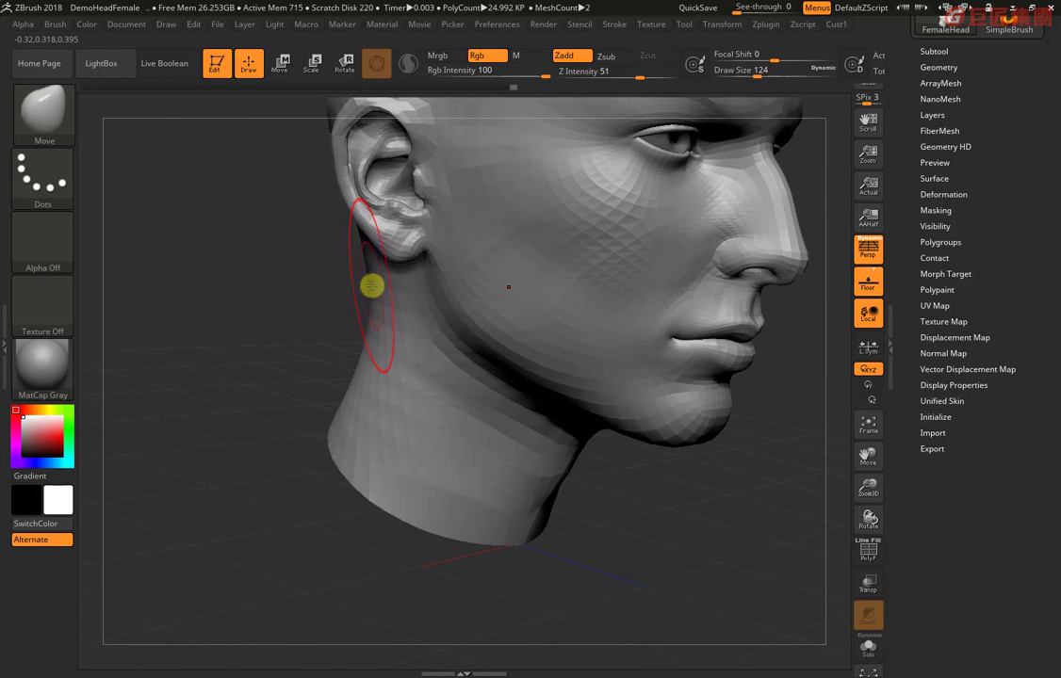
right_click_drag(337, 352, 357, 401)
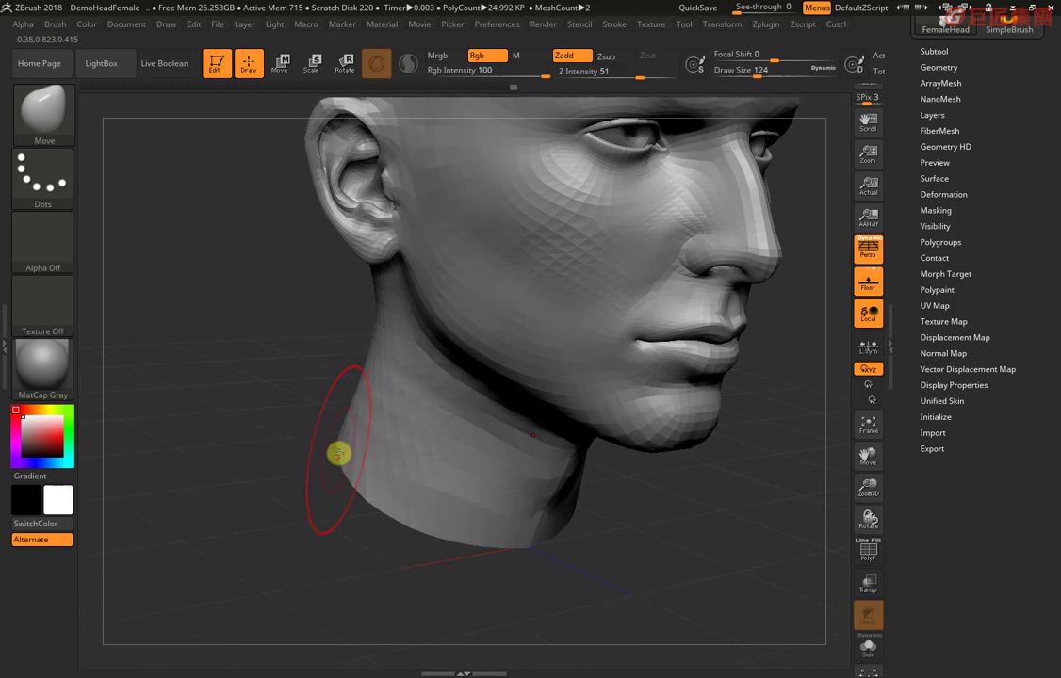
left_click_drag(329, 459, 353, 401, "ctrl+shift")
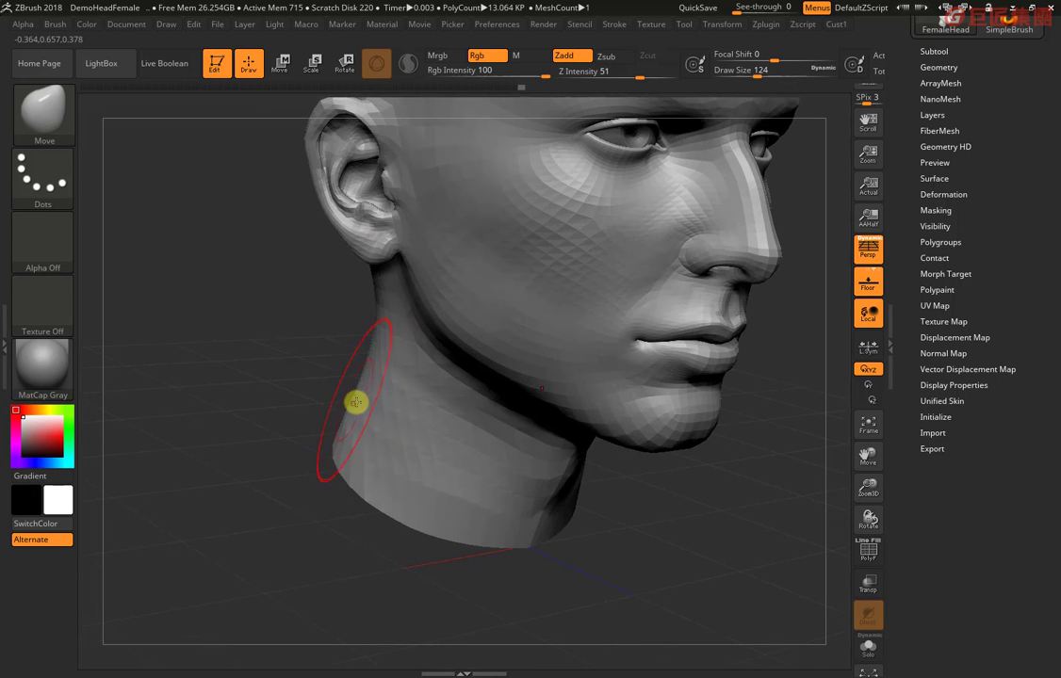
right_click_drag(343, 474, 389, 524)
mouse_move(338, 392)
right_mouse_down("shift")
mouse_move(633, 412)
mouse_move(513, 515)
mouse_move(578, 426)
mouse_move(585, 352)
mouse_move(623, 375)
mouse_move(502, 333)
right_mouse_up("shift")
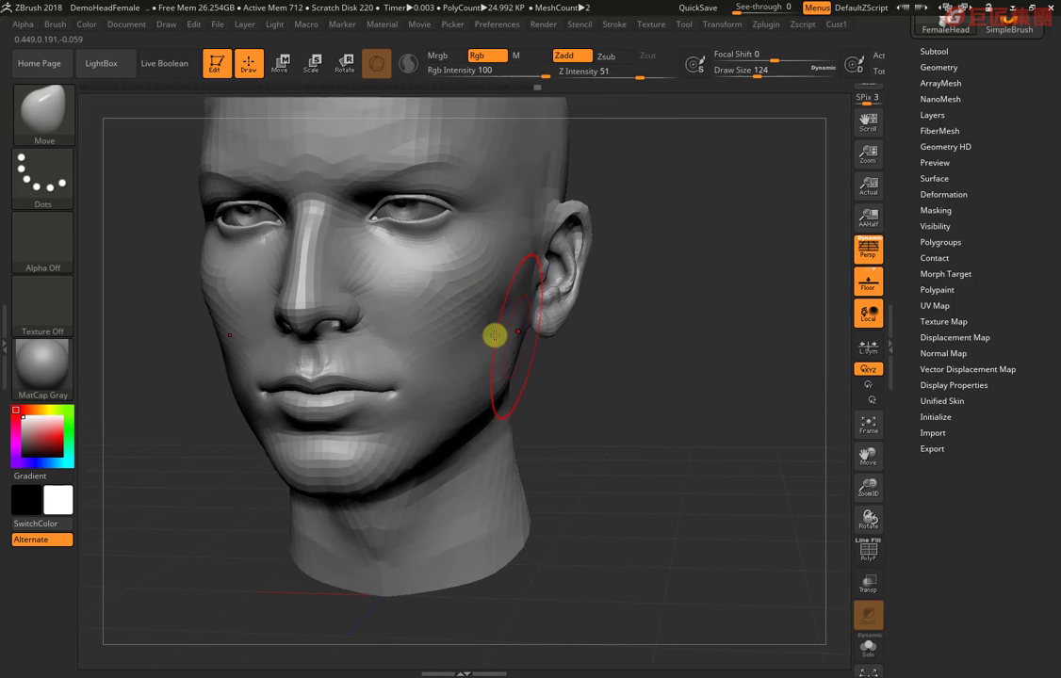
Refine the chin and lower jaw with the Move brush, checking front and three-quarter views.
right_click_drag(592, 428, 427, 411)
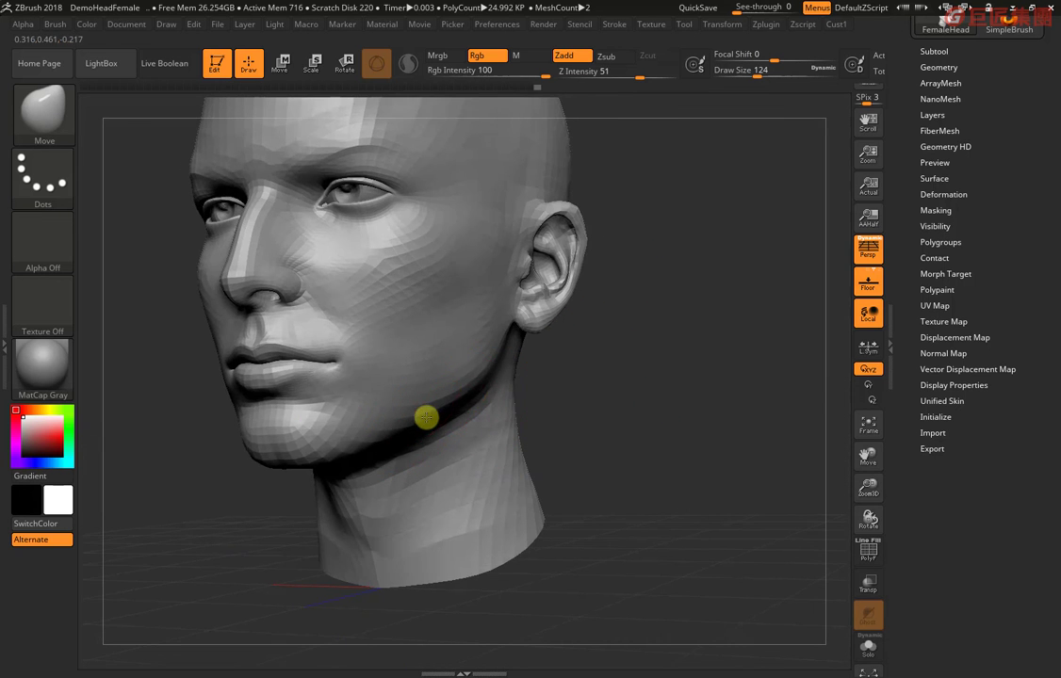
mouse_move(550, 425)
right_mouse_down()
mouse_move(469, 385)
mouse_move(501, 383)
right_mouse_up()
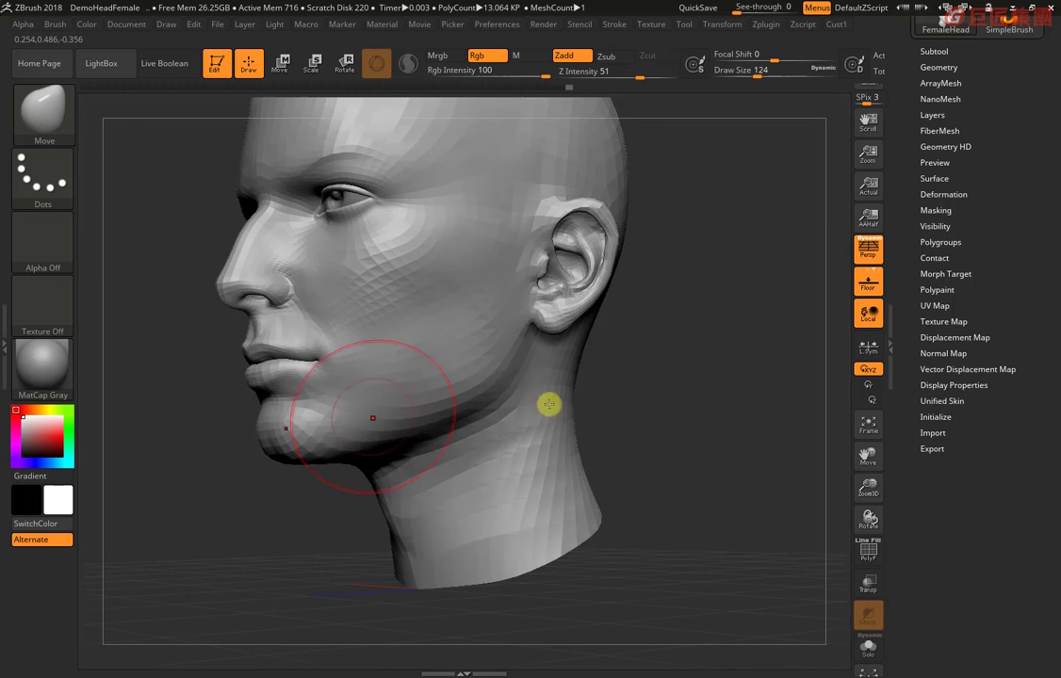
right_click_drag(397, 409, 410, 415)
right_click_drag(324, 474, 542, 365)
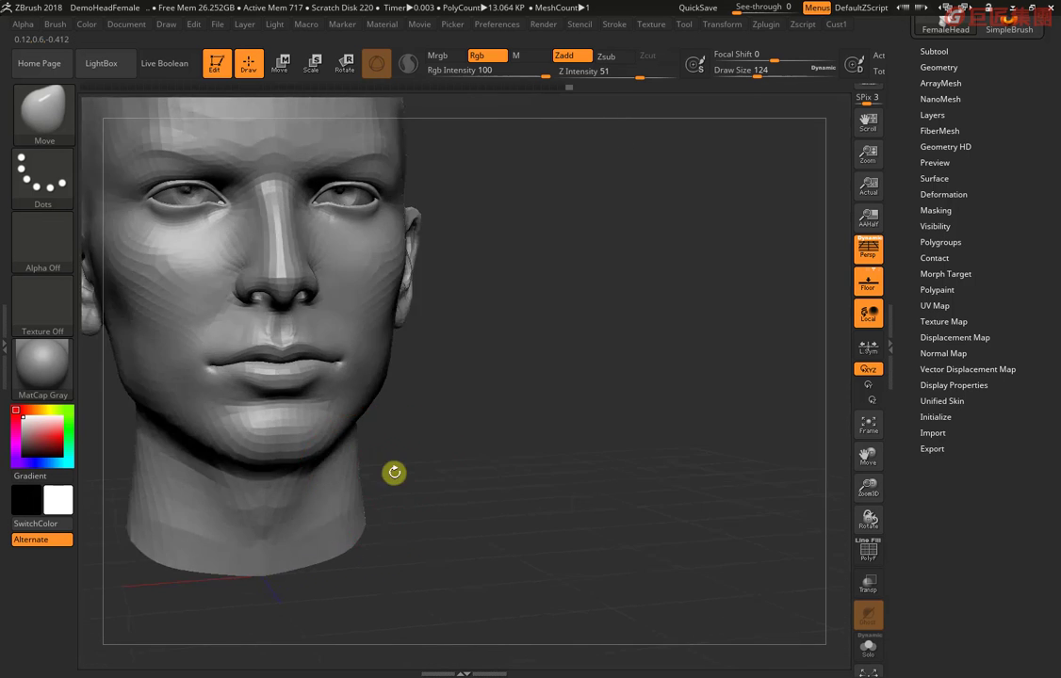
mouse_move(708, 401)
right_mouse_down()
mouse_move(669, 417)
mouse_move(649, 345)
mouse_move(675, 267)
mouse_move(644, 337)
mouse_move(670, 332)
mouse_move(659, 295)
mouse_move(649, 314)
mouse_move(670, 289)
mouse_move(644, 260)
right_mouse_up()
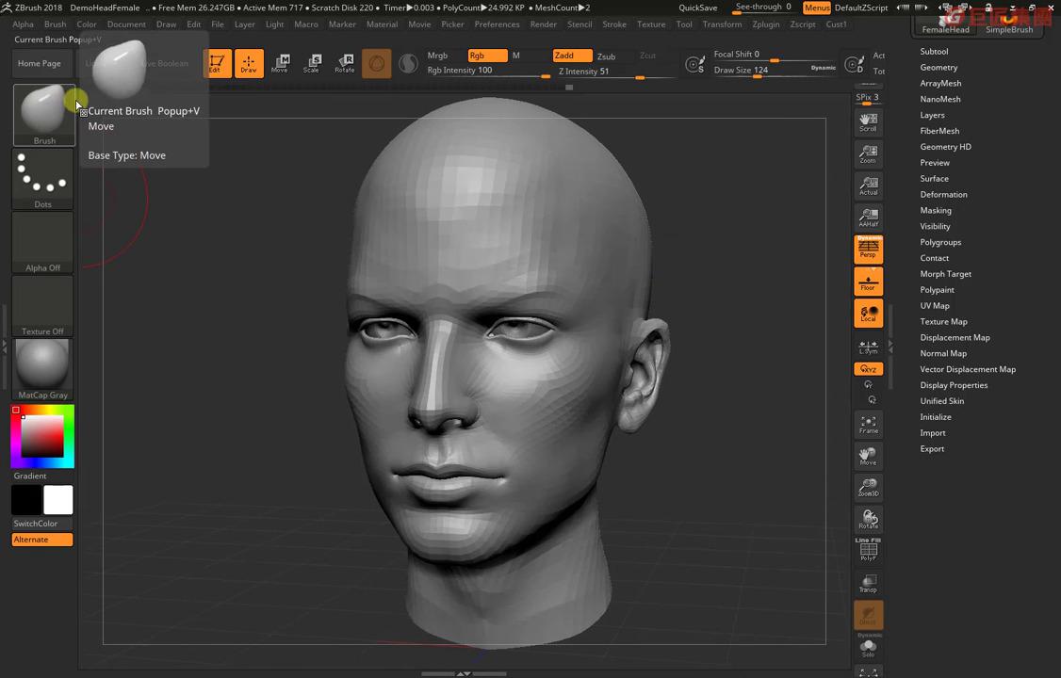
mouse_move(222, 228)
right_mouse_down()
mouse_move(241, 234)
mouse_move(283, 187)
right_mouse_up()
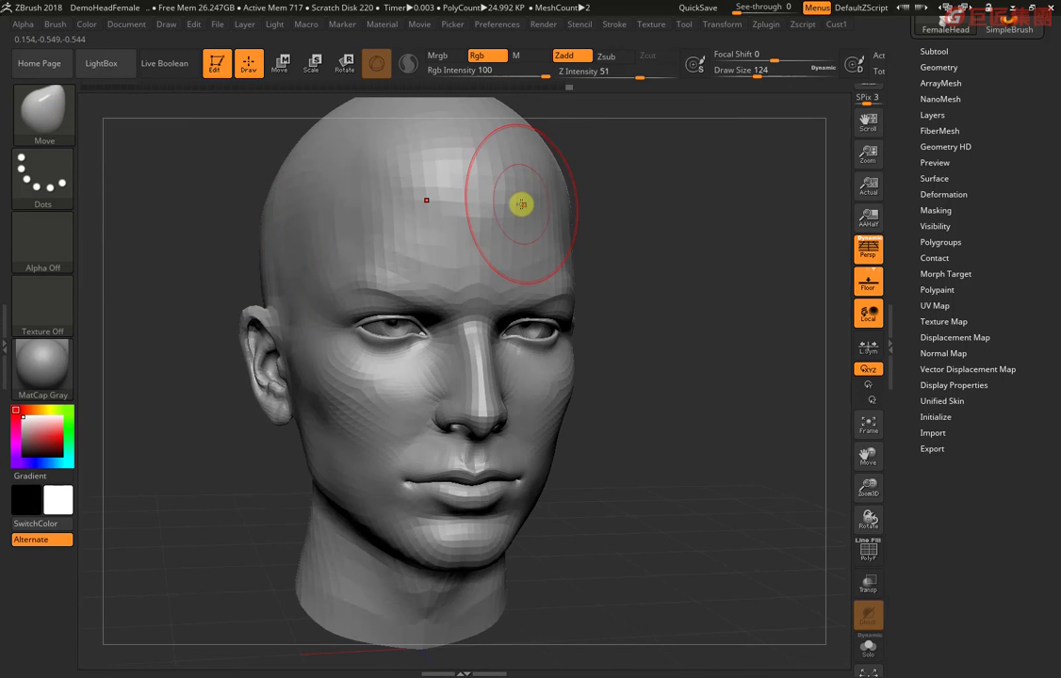